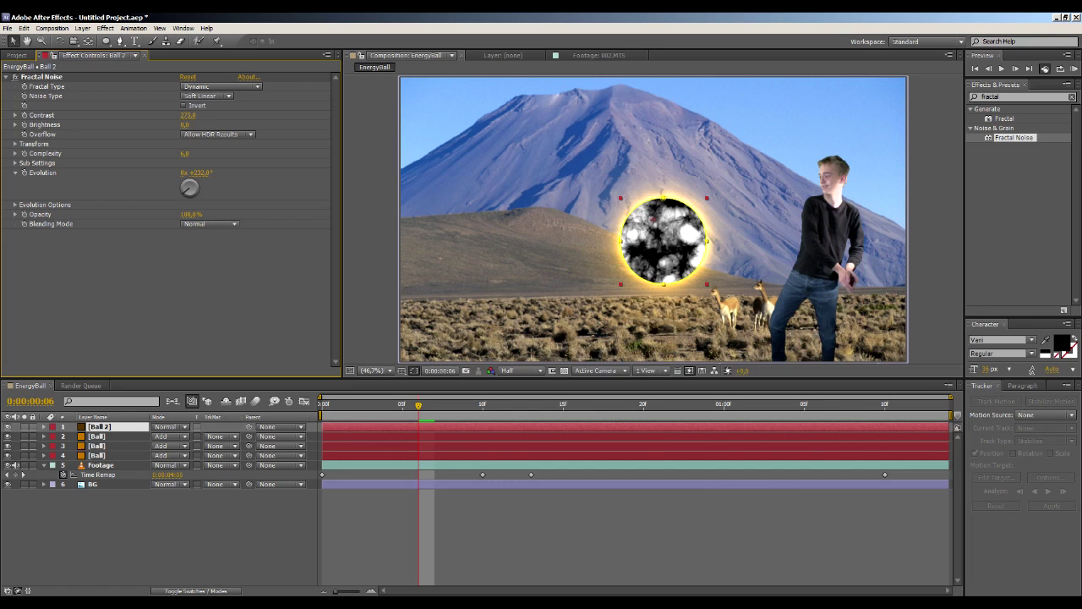
Try the Add, Multiply and Screen blending modes on the Fractal Noise effect, and restore Normal.
left_click(210, 223)
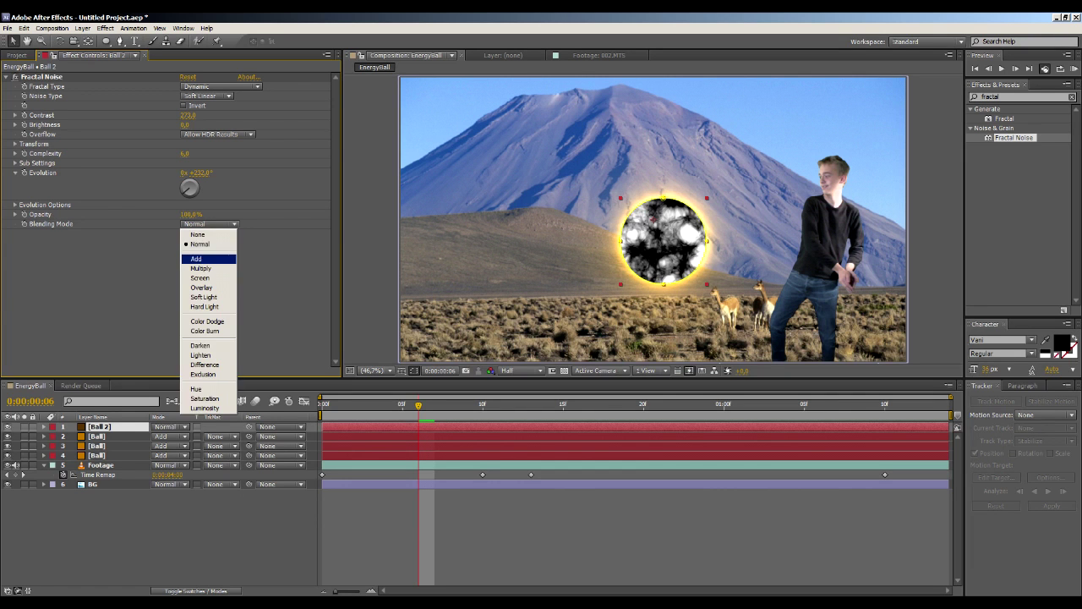
left_click(203, 259)
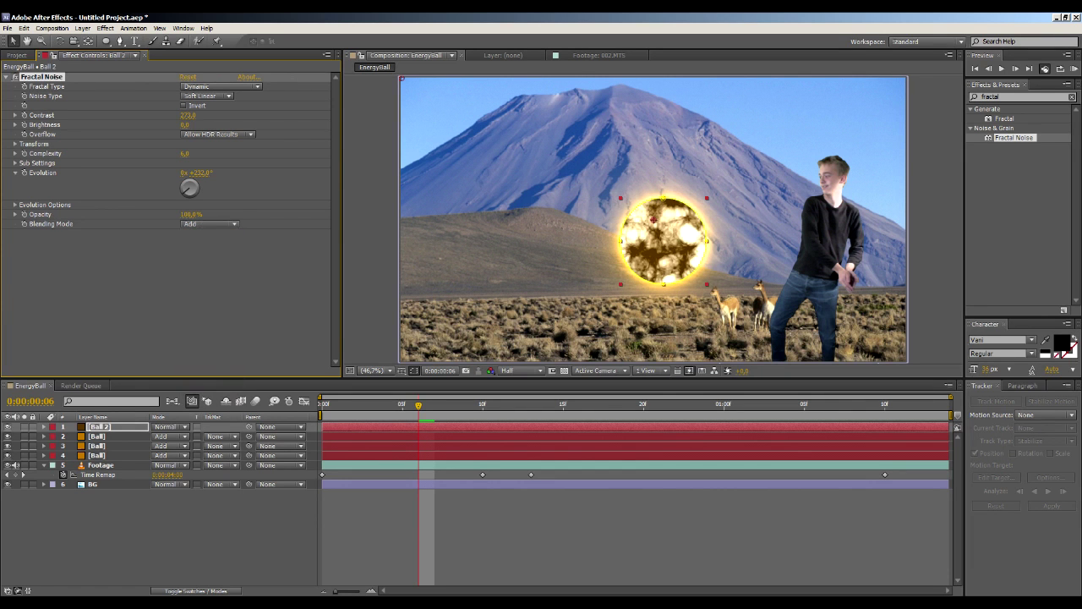
left_click(210, 223)
left_click(203, 269)
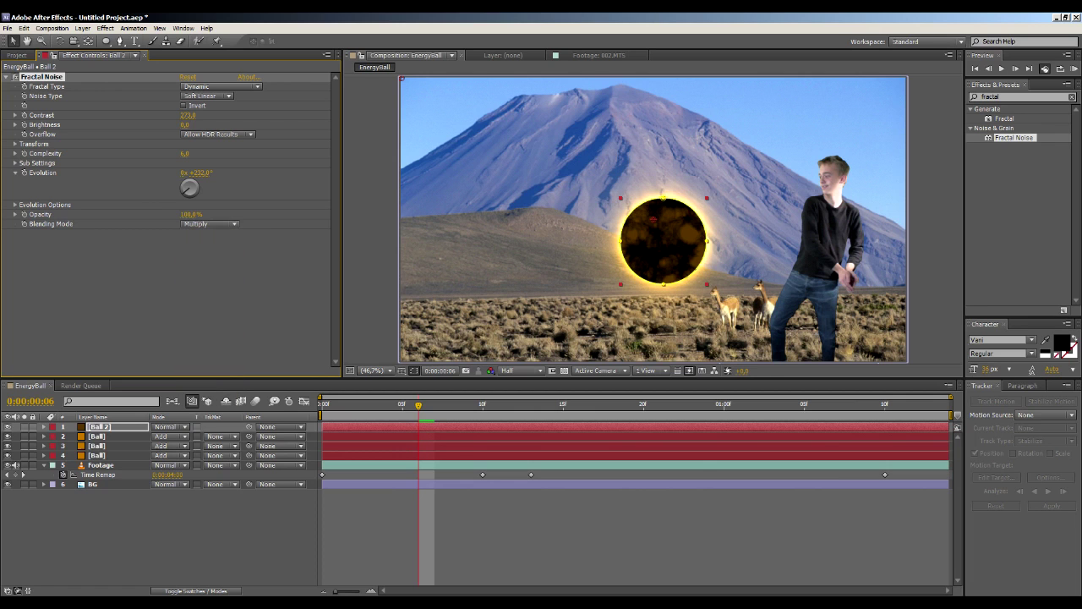
left_click(210, 223)
left_click(203, 306)
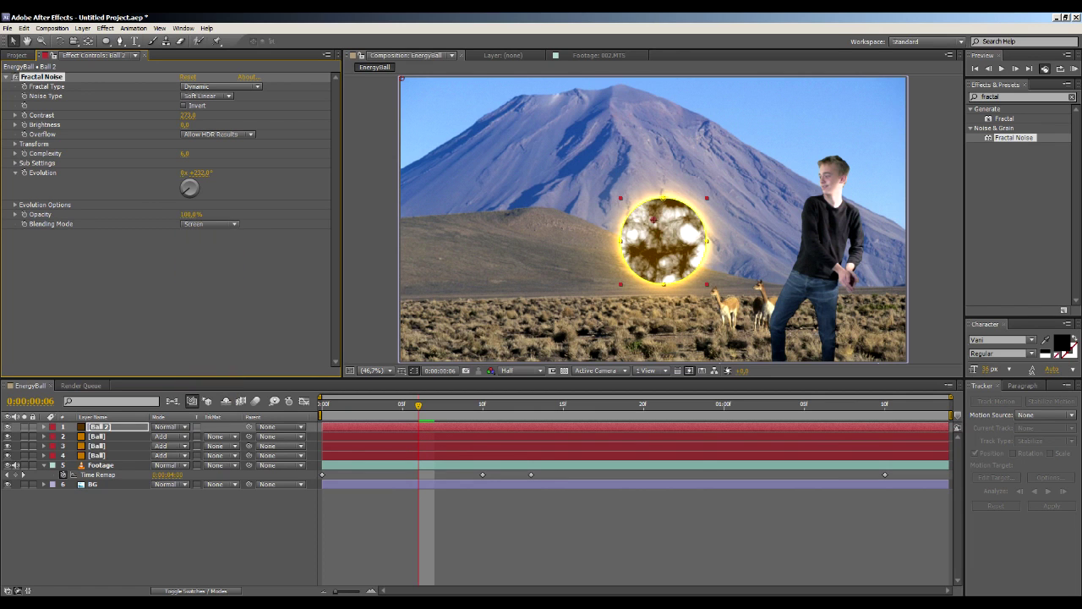
left_click(210, 223)
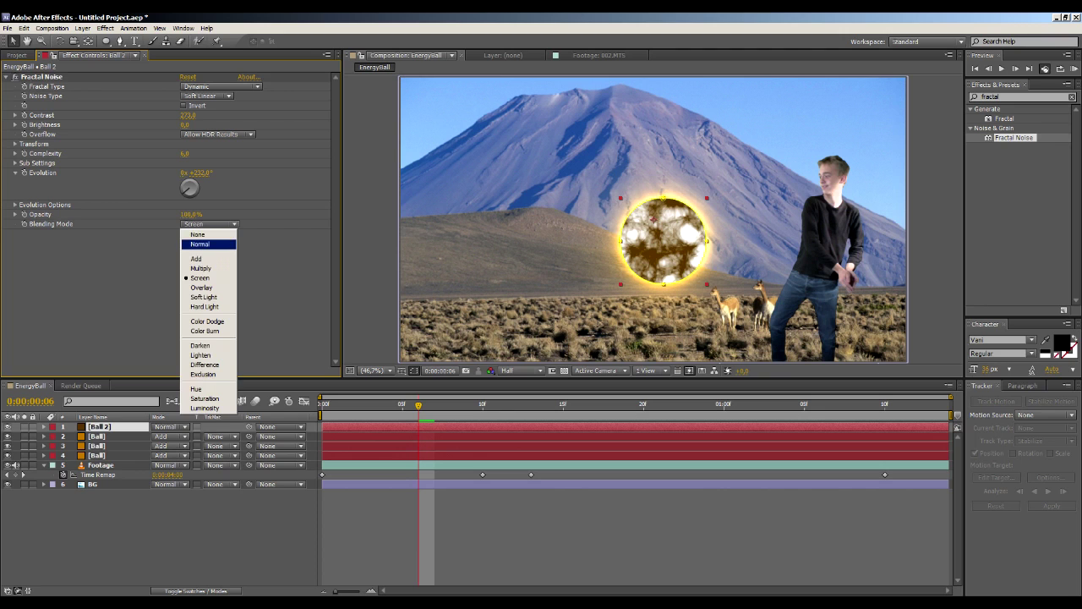
left_click(200, 244)
Set the Ball 2 layer's blending mode to Add and clear the layer selection.
left_click(209, 223)
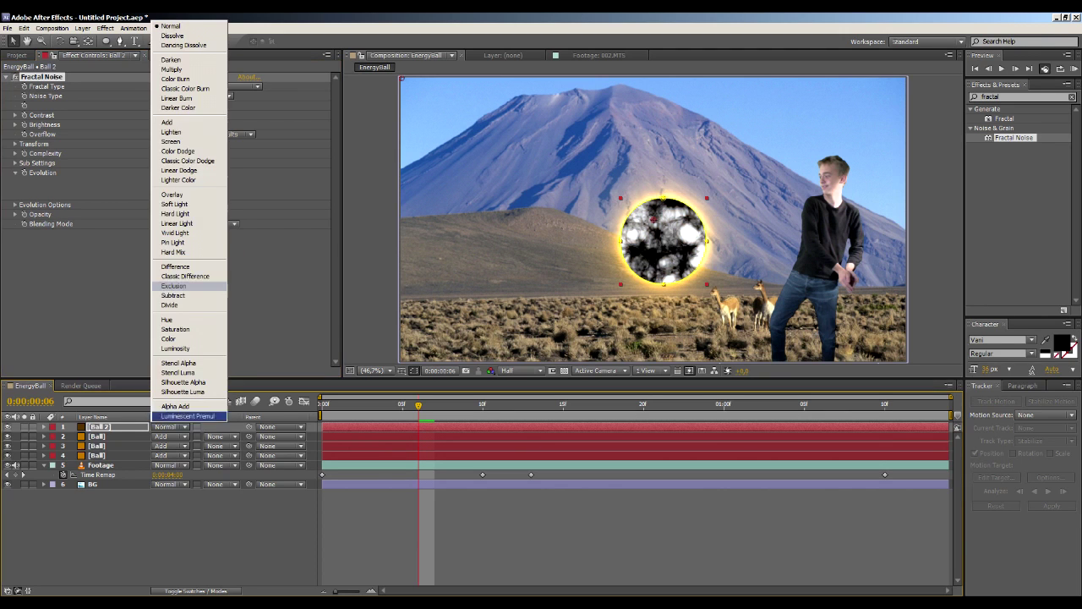
left_click(191, 126)
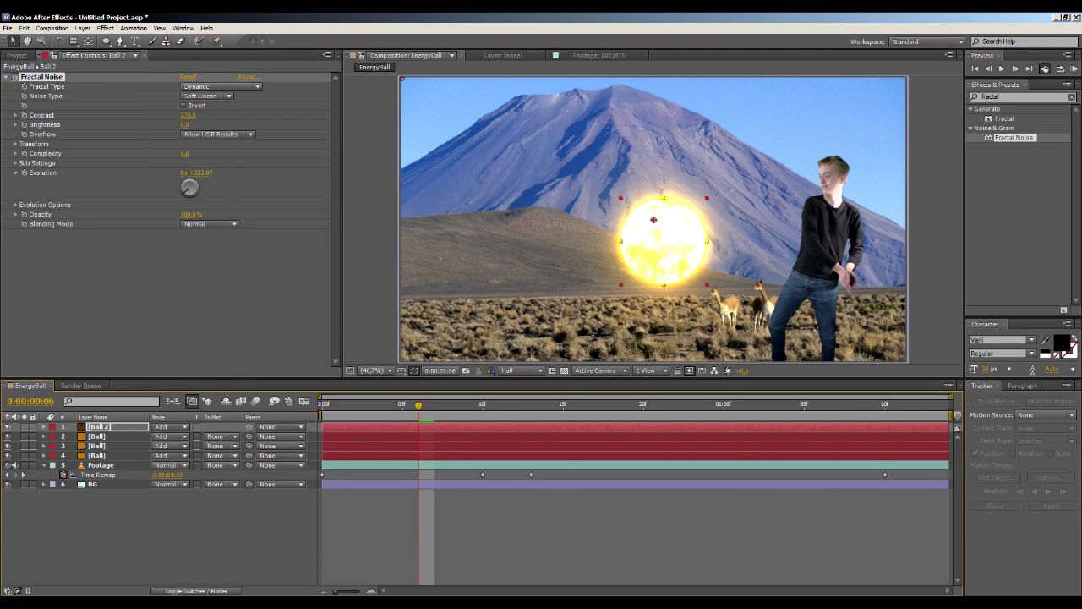
key("F2")
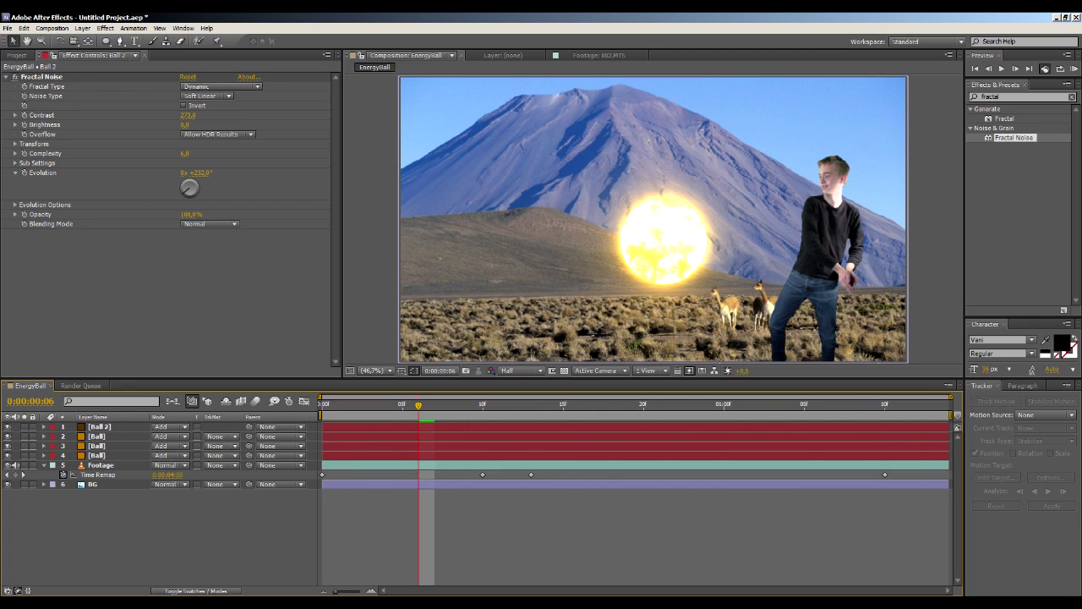
Reveal the mask properties of the Ball 2 layer and shrink the mask with an expansion of about -52 pixels.
left_click(99, 426)
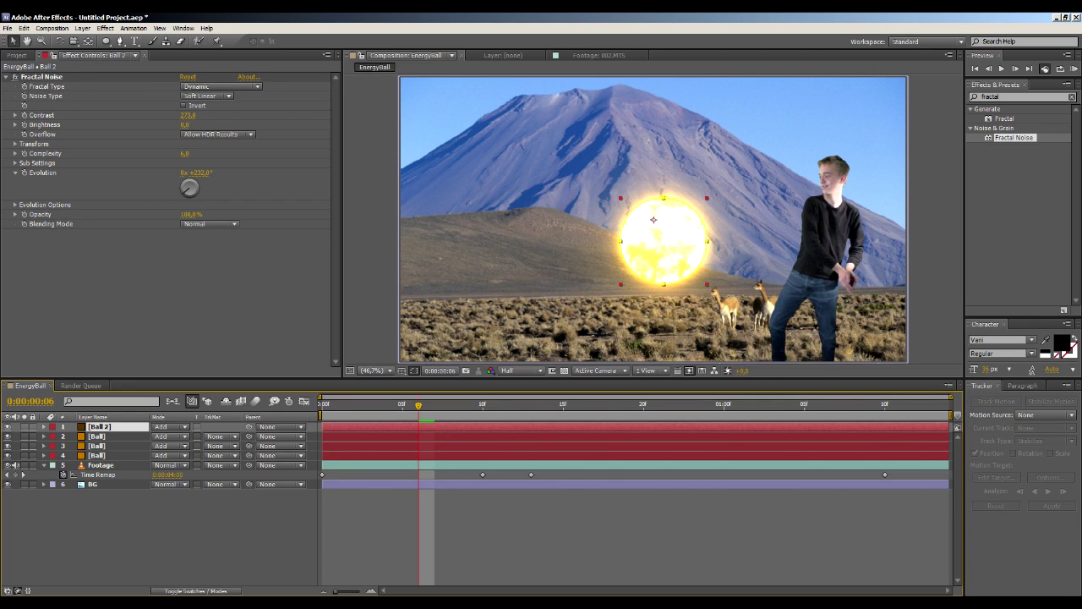
key("m")
key("m")
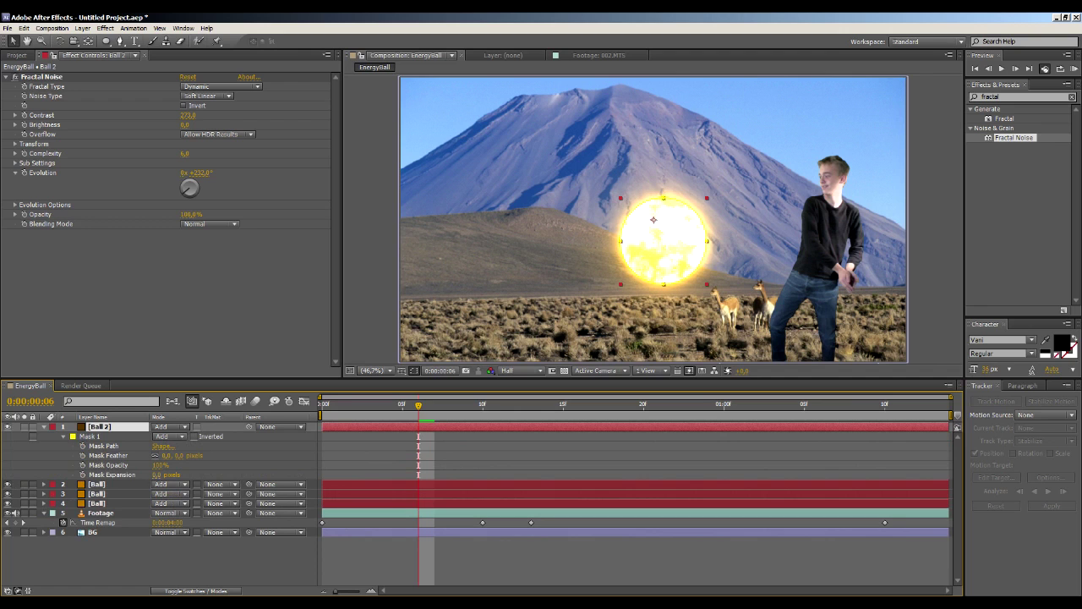
left_click_drag(156, 475, 113, 474)
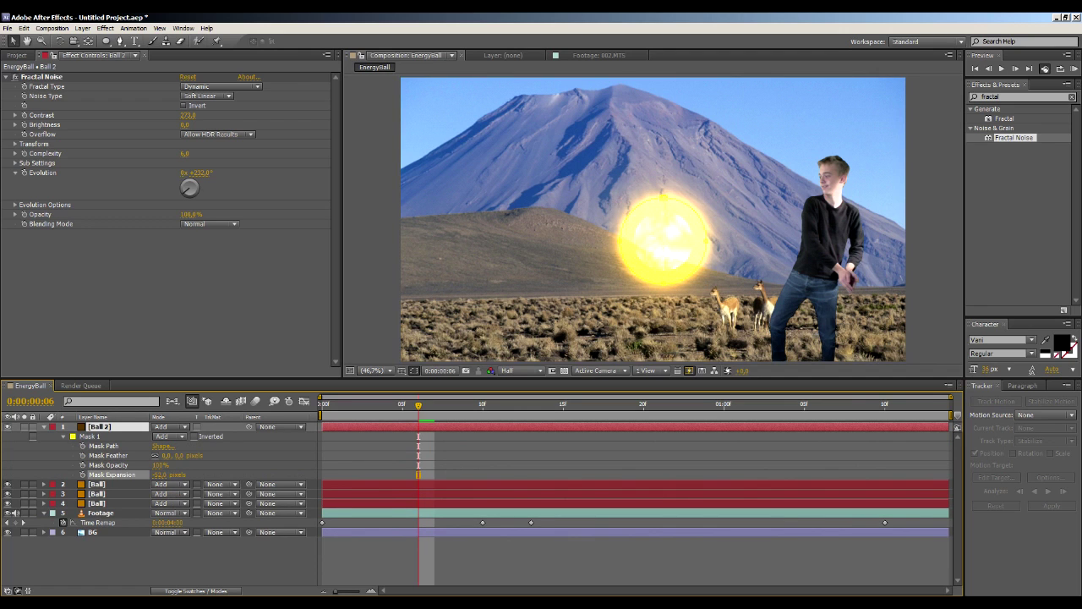
key("Return")
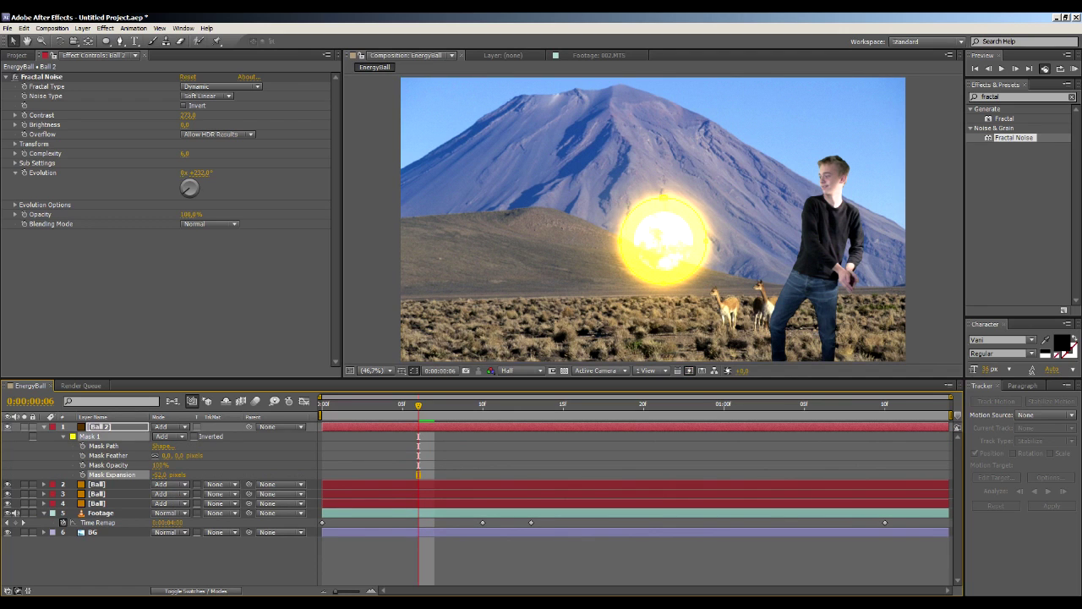
Feather the Ball 2 mask by about 59 pixels, and collapse the layer's properties with nothing selected.
left_click_drag(166, 455, 283, 455)
left_click_drag(216, 455, 186, 454)
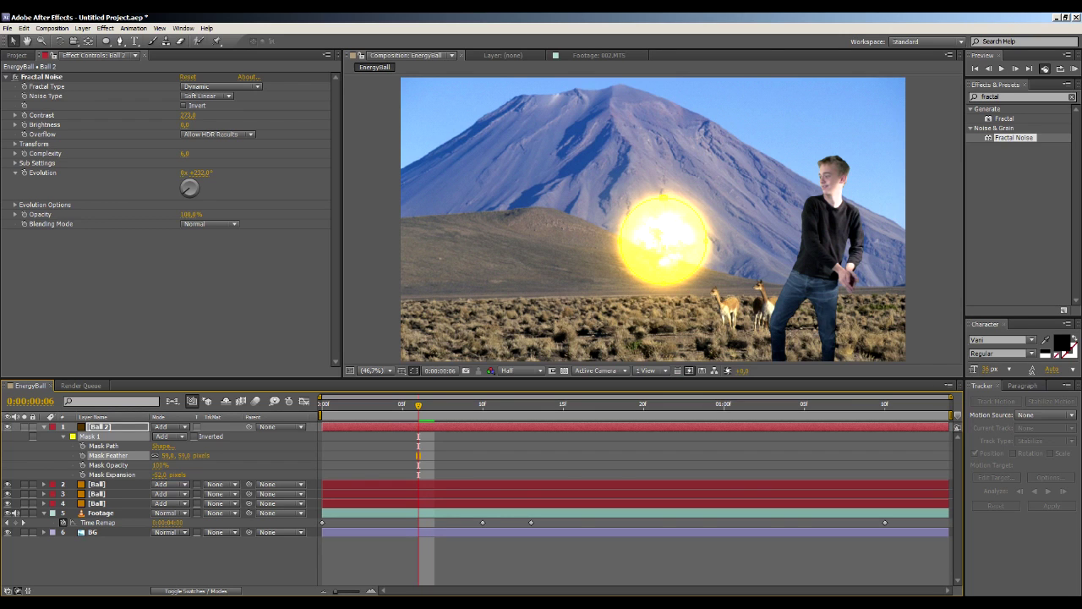
left_click(653, 220)
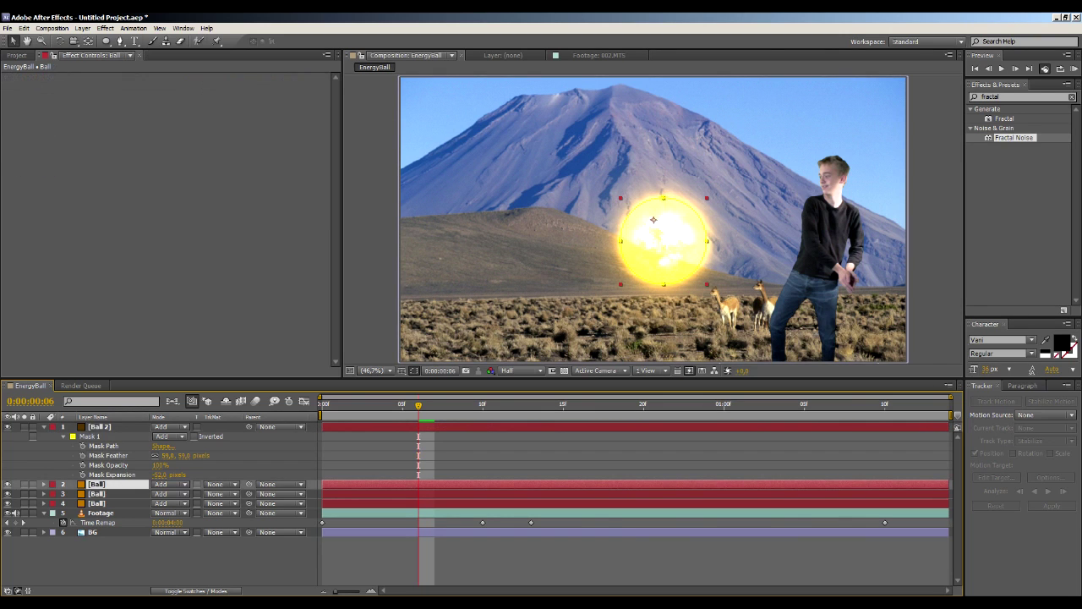
left_click(44, 426)
key("F2")
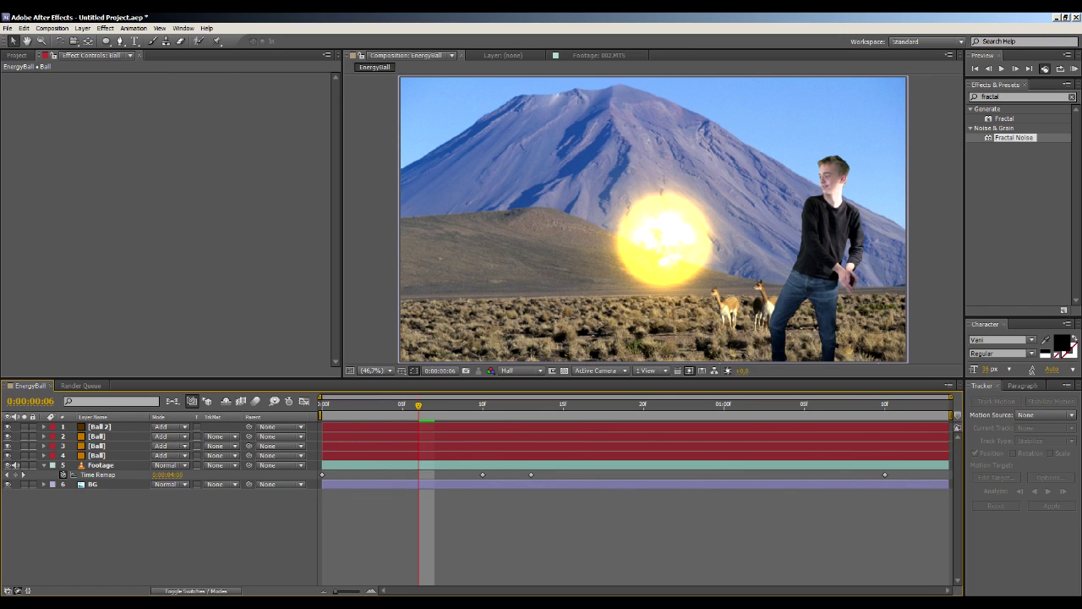
Start keyframing the Fractal Noise Evolution of the Ball 2 layer at the first frame.
left_click(100, 426)
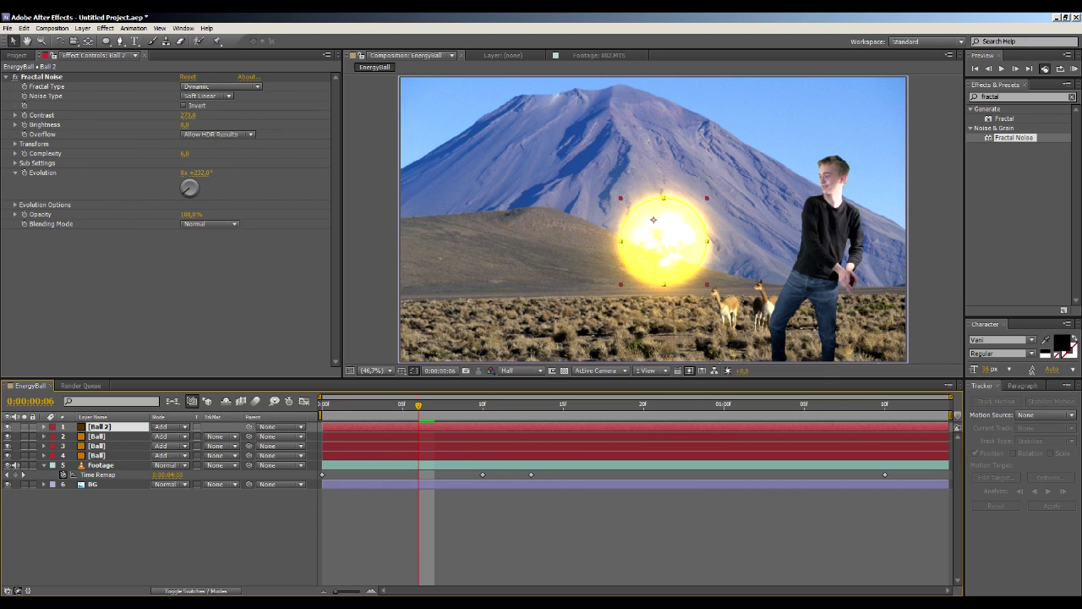
key("Home")
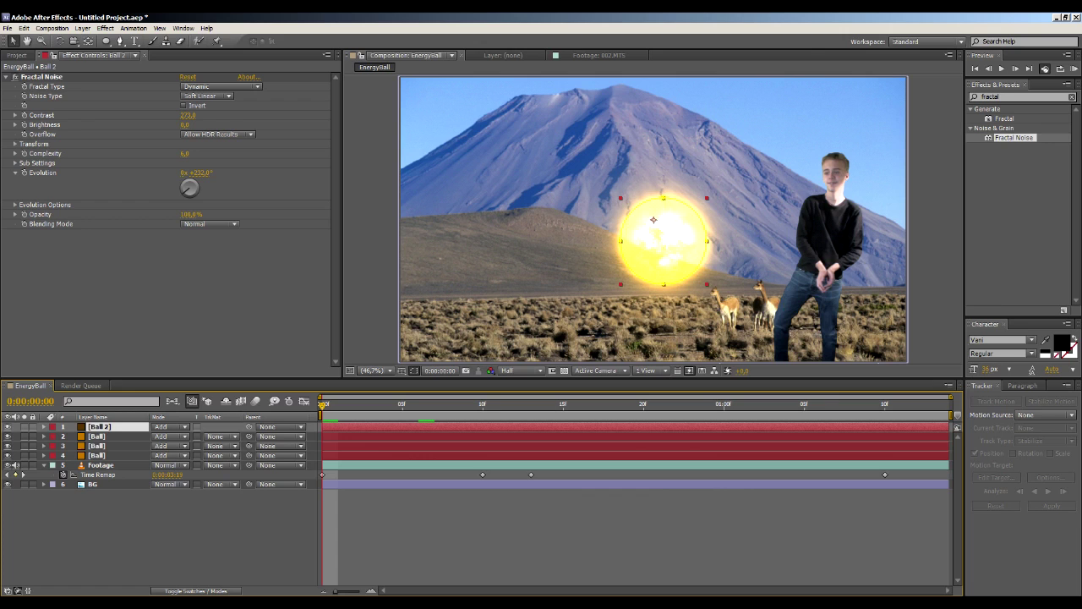
left_click(24, 173)
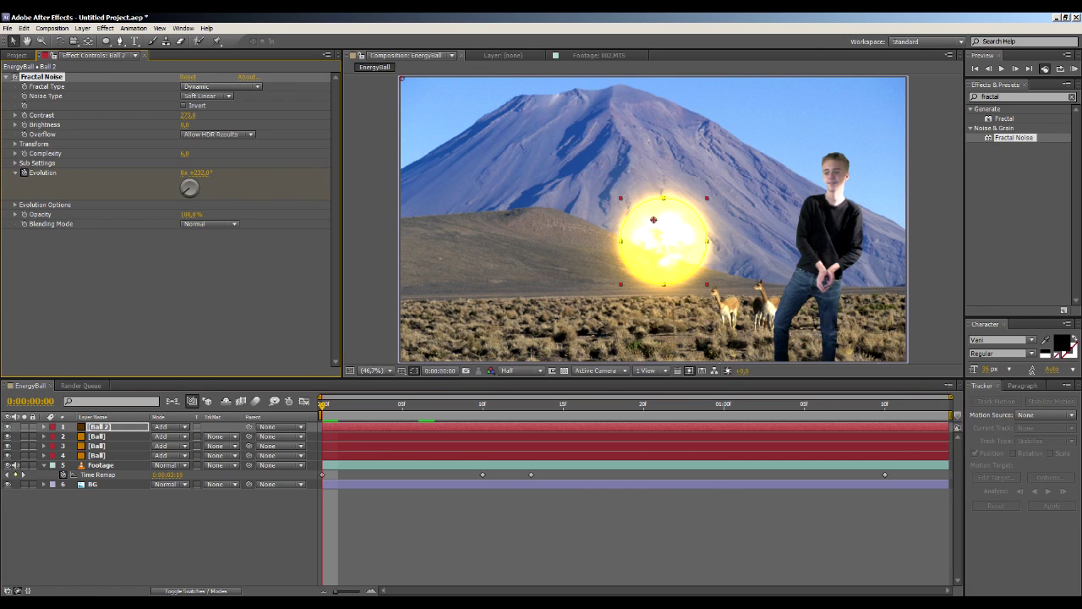
Keyframe the Ball 2 noise Evolution at about 2x+1° at 0:00:01:13, and preview the animation.
key("space")
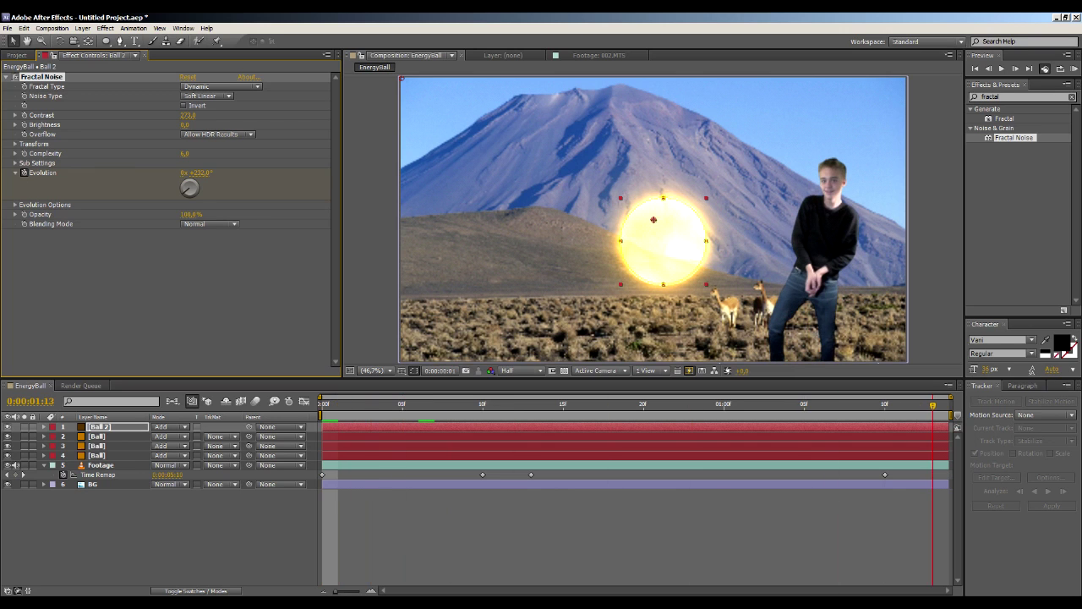
key("space")
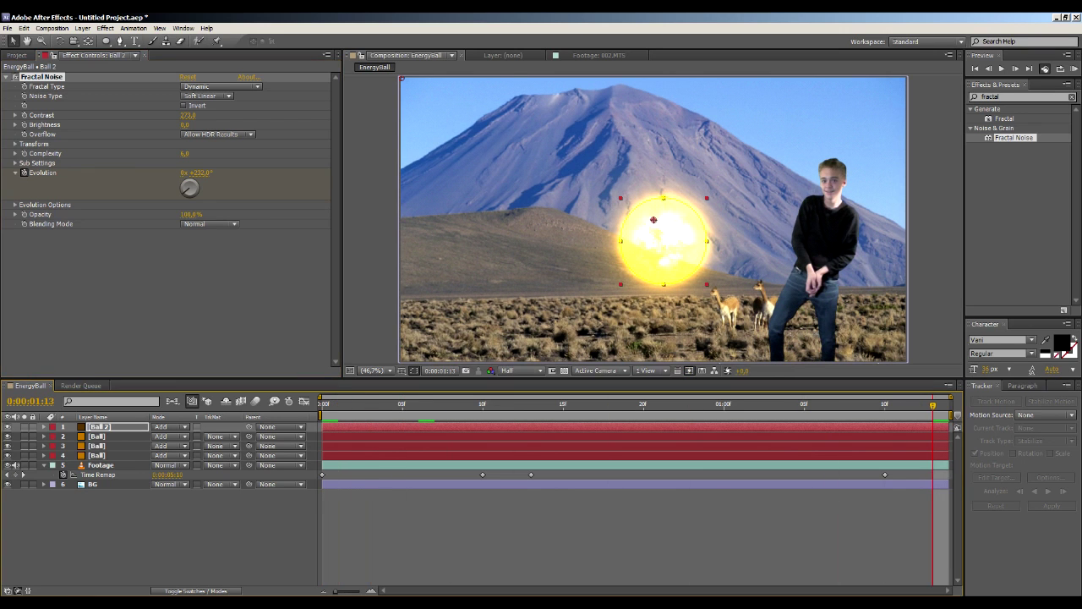
left_click_drag(183, 192, 189, 179)
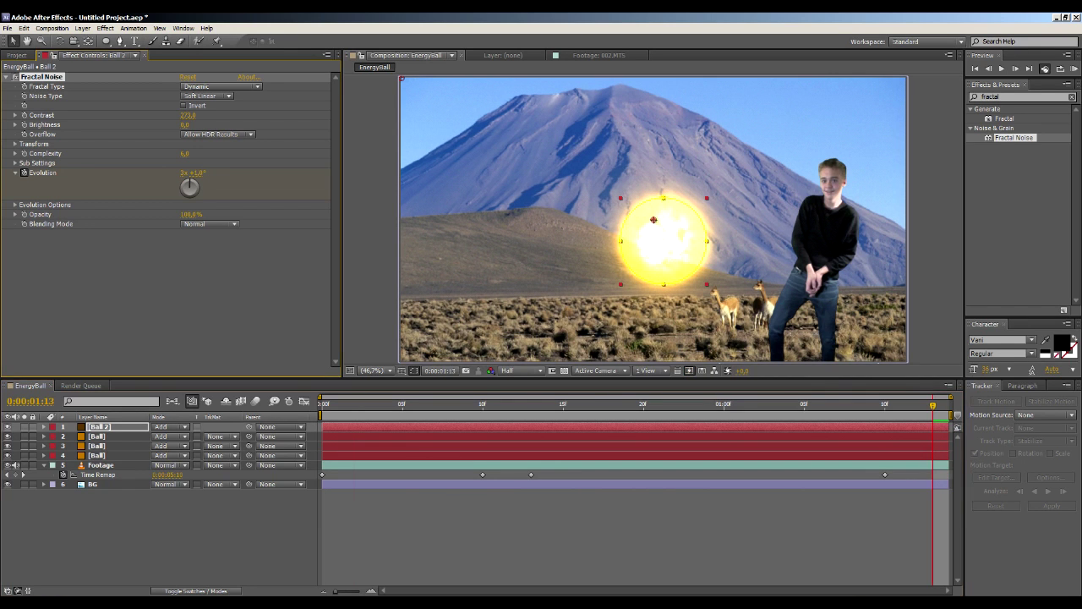
key("space")
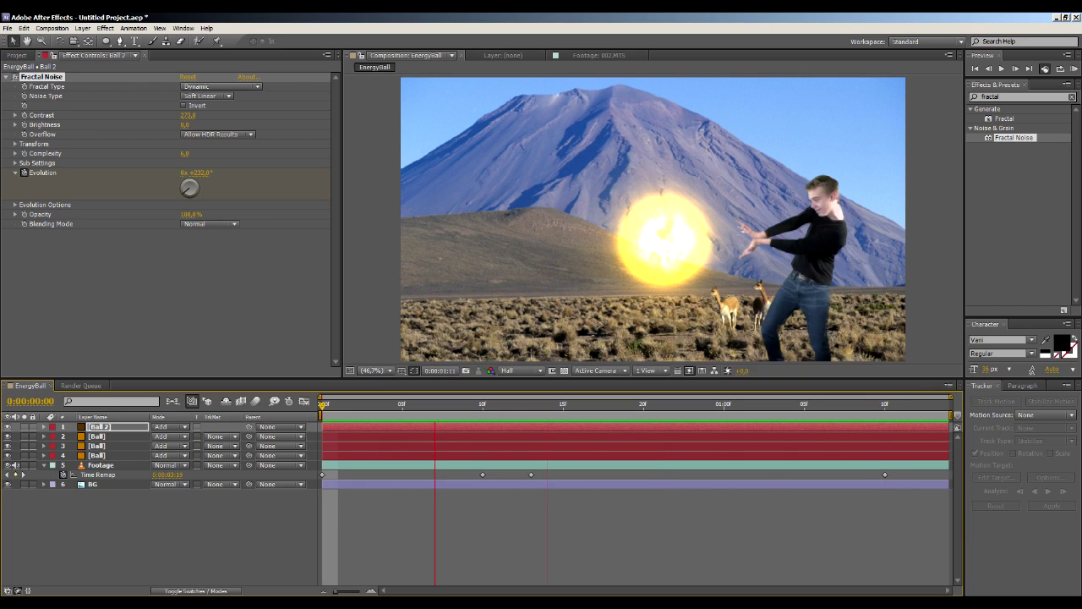
key("space")
Set the Evolution keyframe at 0:00:01:13 to 6 revolutions and preview the faster noise animation.
key("End")
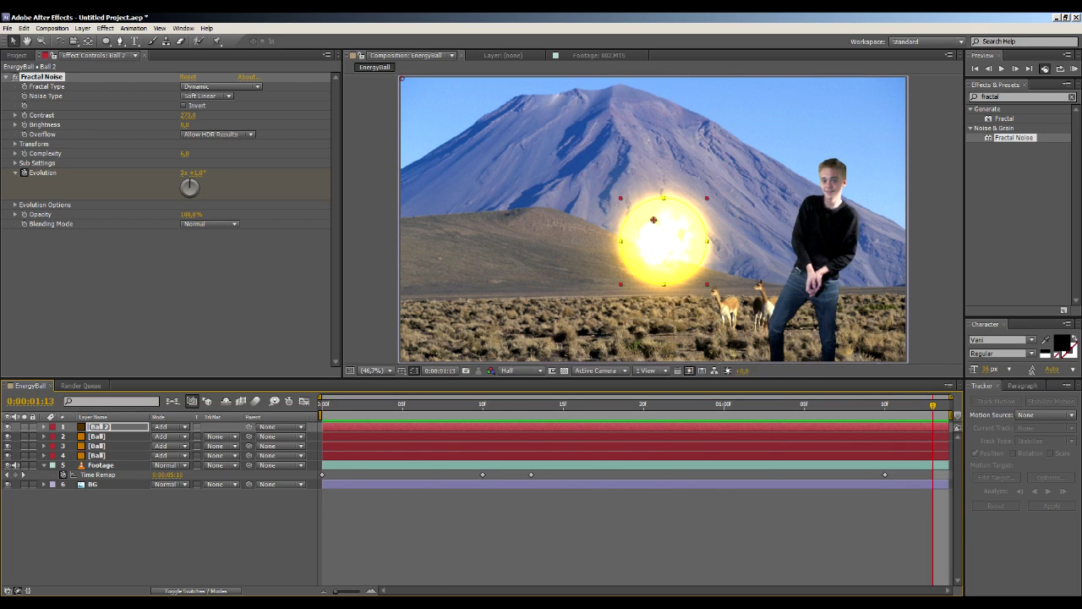
left_click(185, 172)
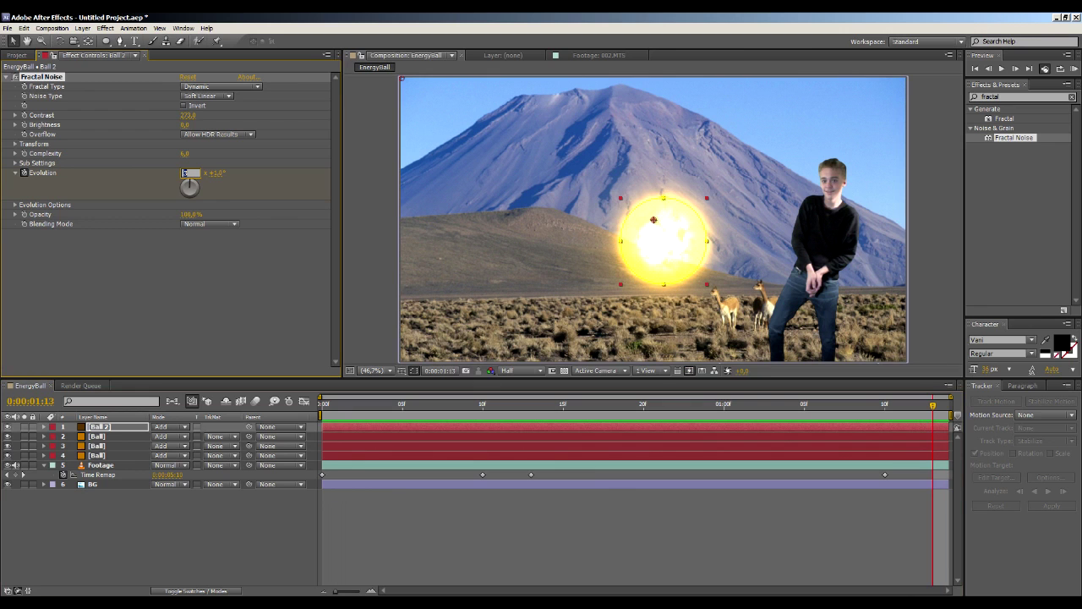
type("6")
key("Return")
key("KP_0")
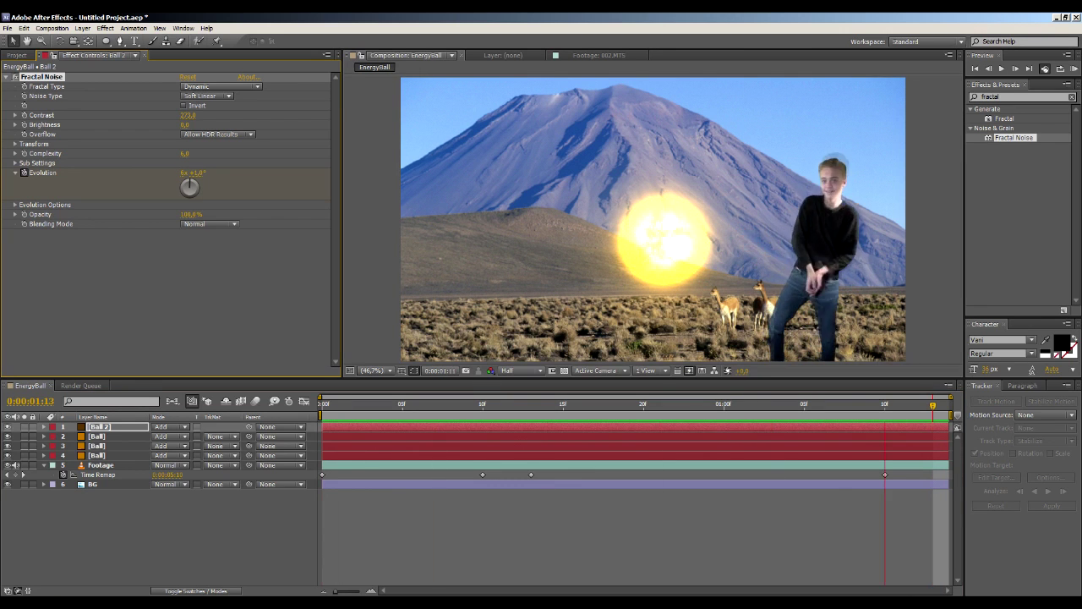
key("space")
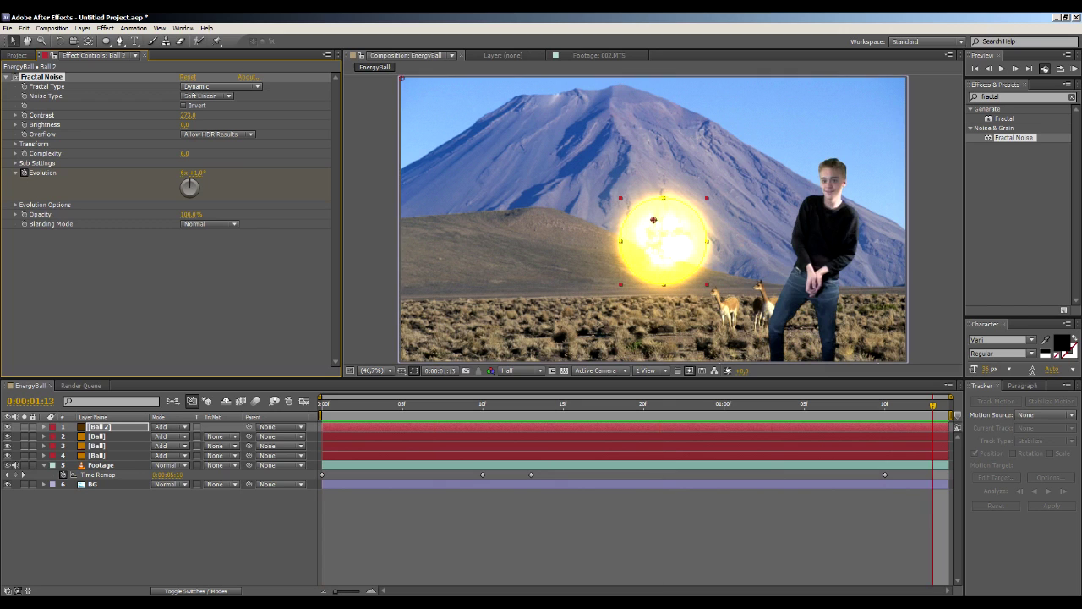
left_click_drag(370, 404, 419, 404)
left_click(114, 455)
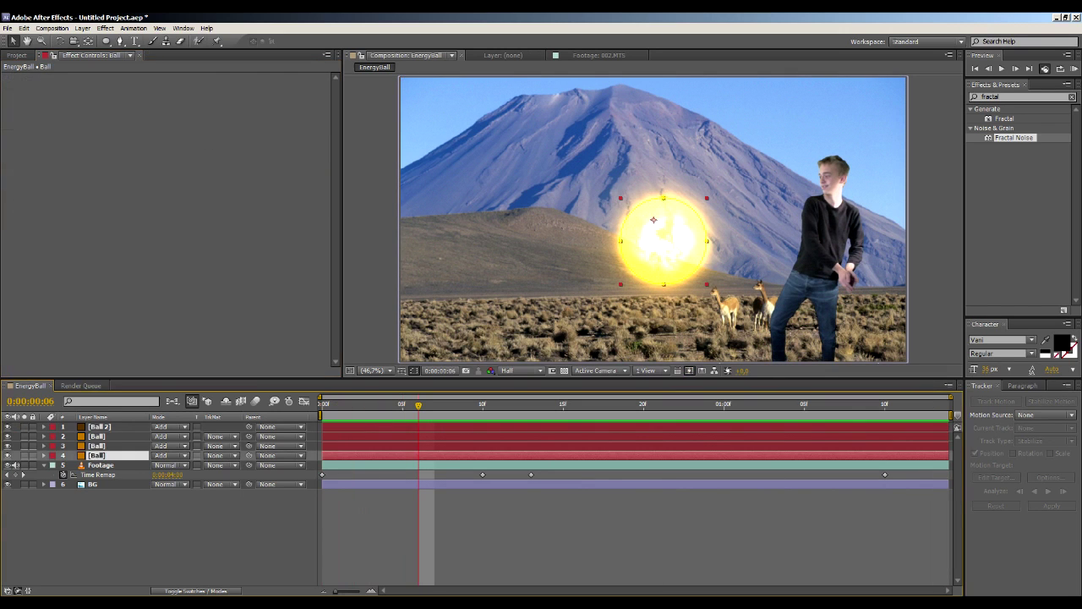
key("F2")
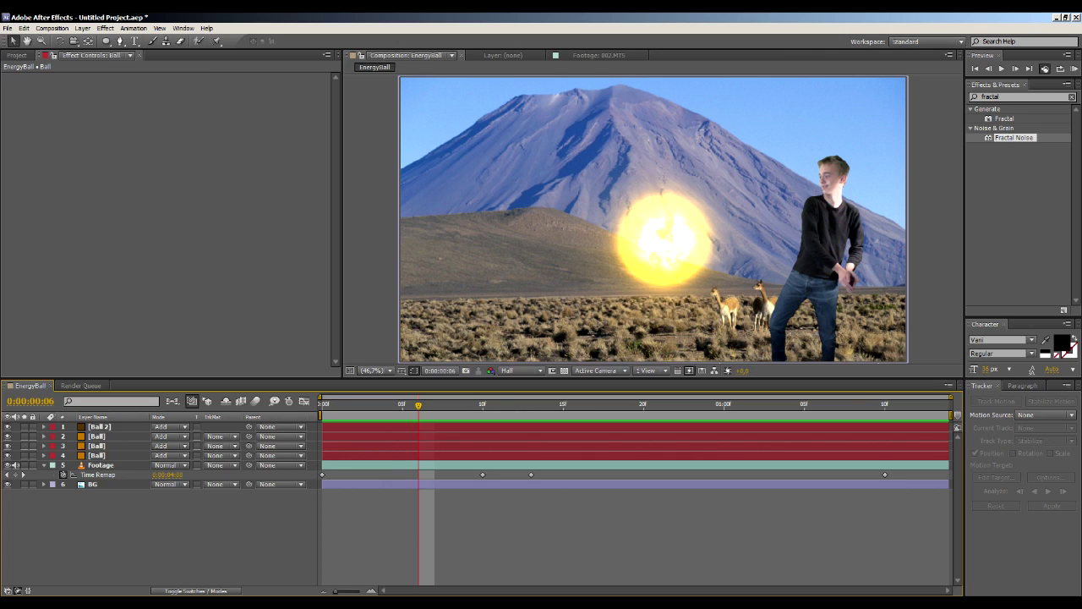
key("space")
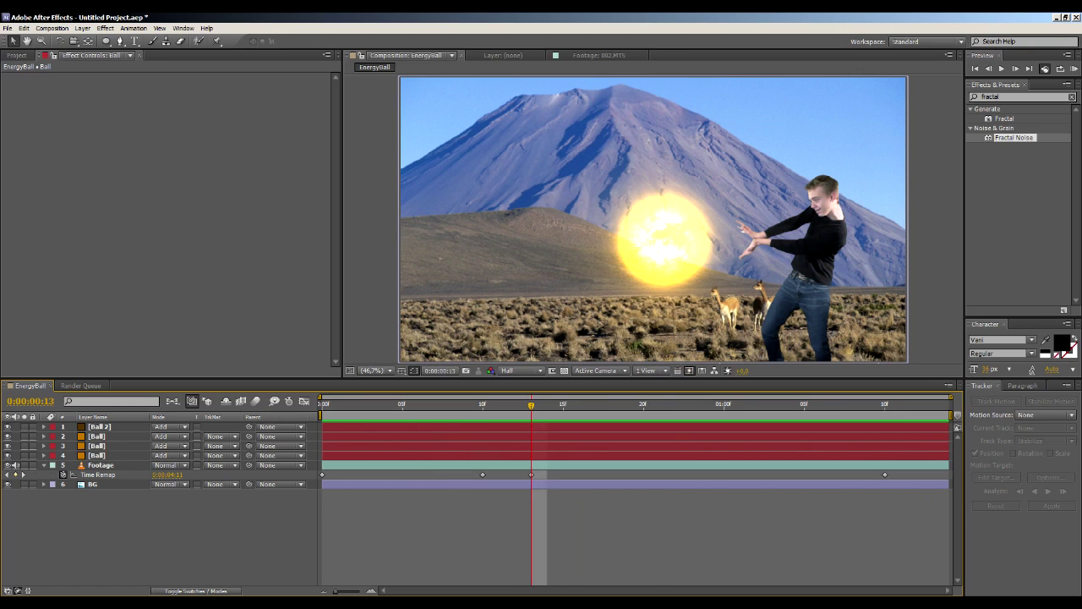
left_click(99, 426)
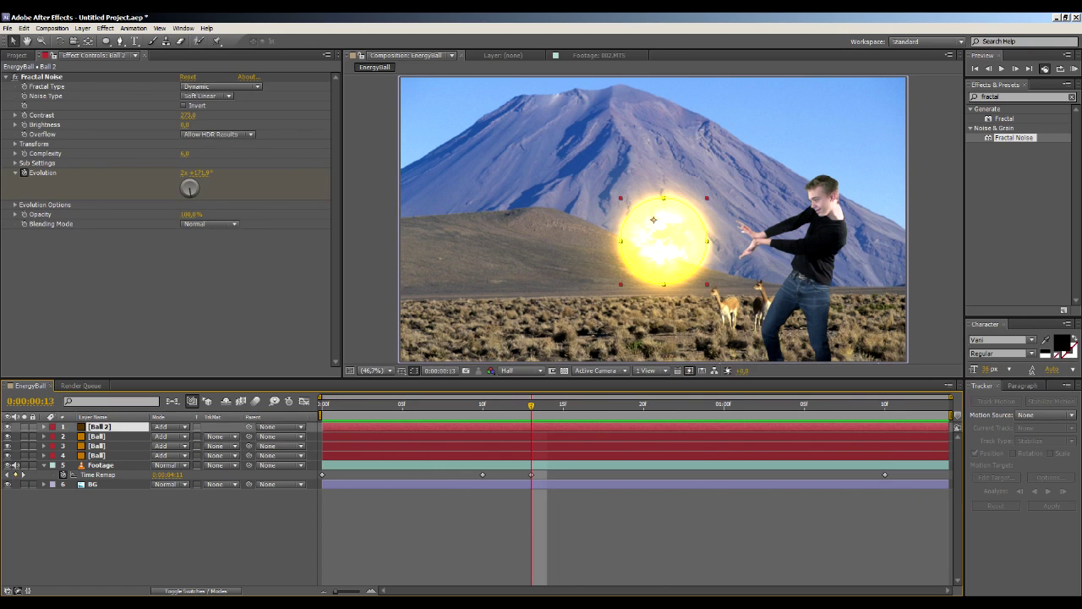
left_click(97, 455, "shift")
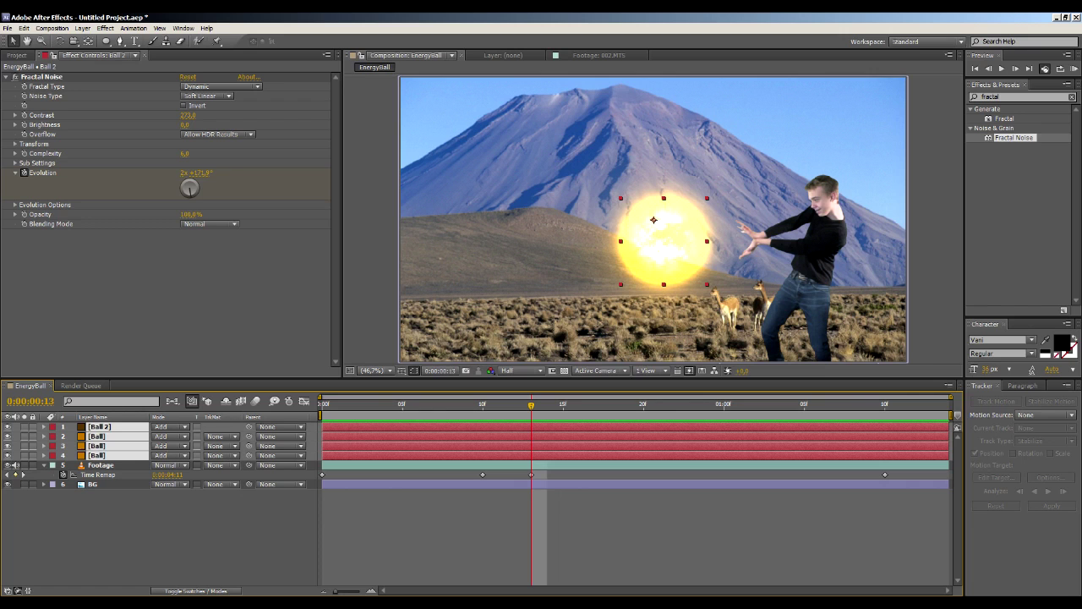
key("ctrl+shift+a")
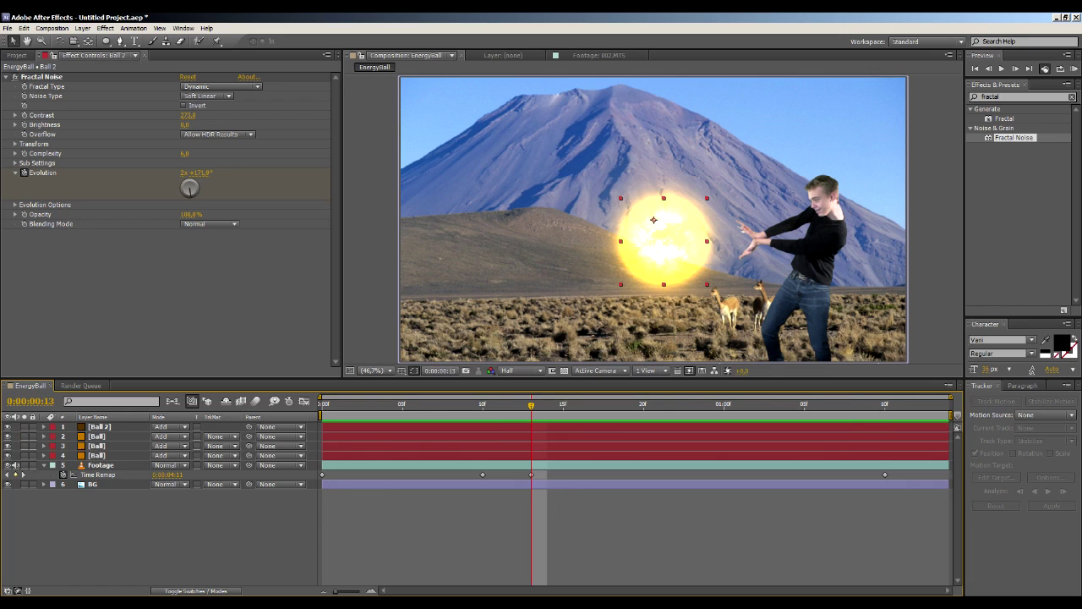
Pre-compose the Ball 2 layer and the three Ball layers into a new composition named Energy Ball.
left_click(117, 455)
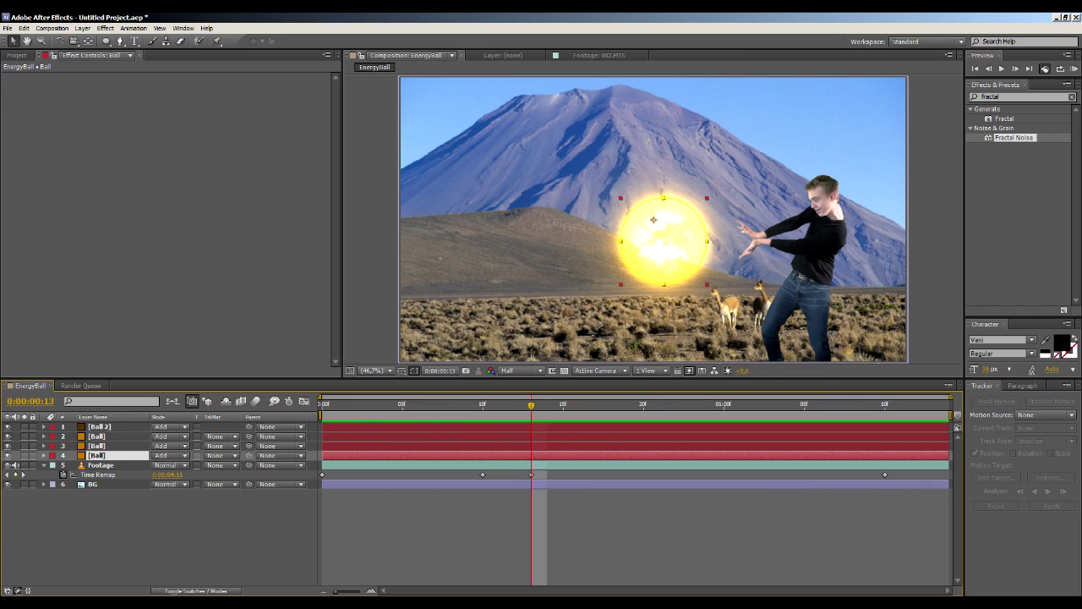
left_click(117, 426, "shift")
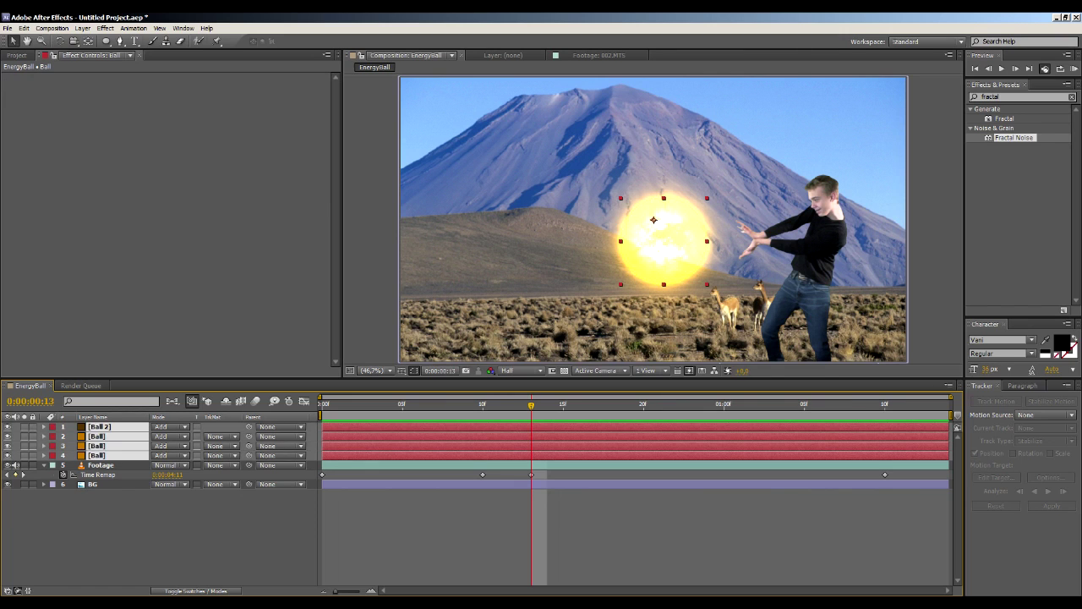
left_click(82, 28)
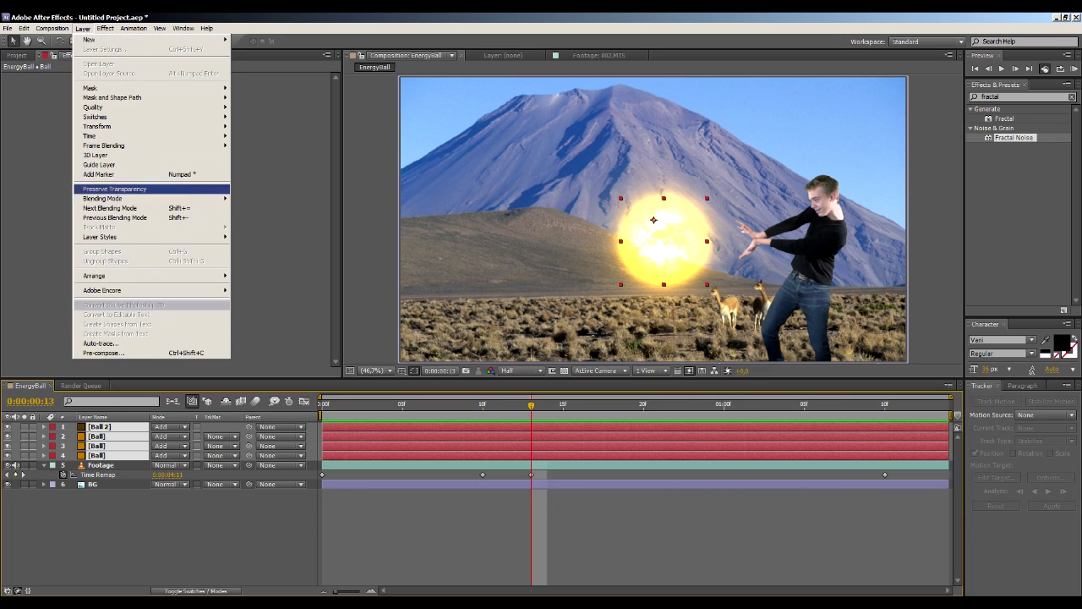
left_click(101, 353)
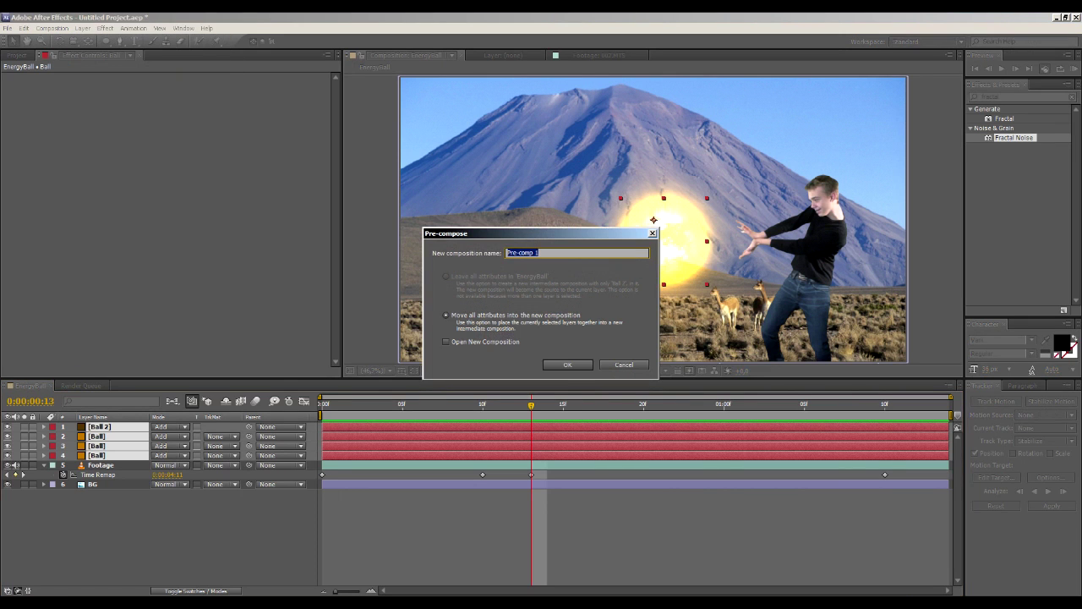
key("BackSpace")
type("Energy Ball")
key("Return")
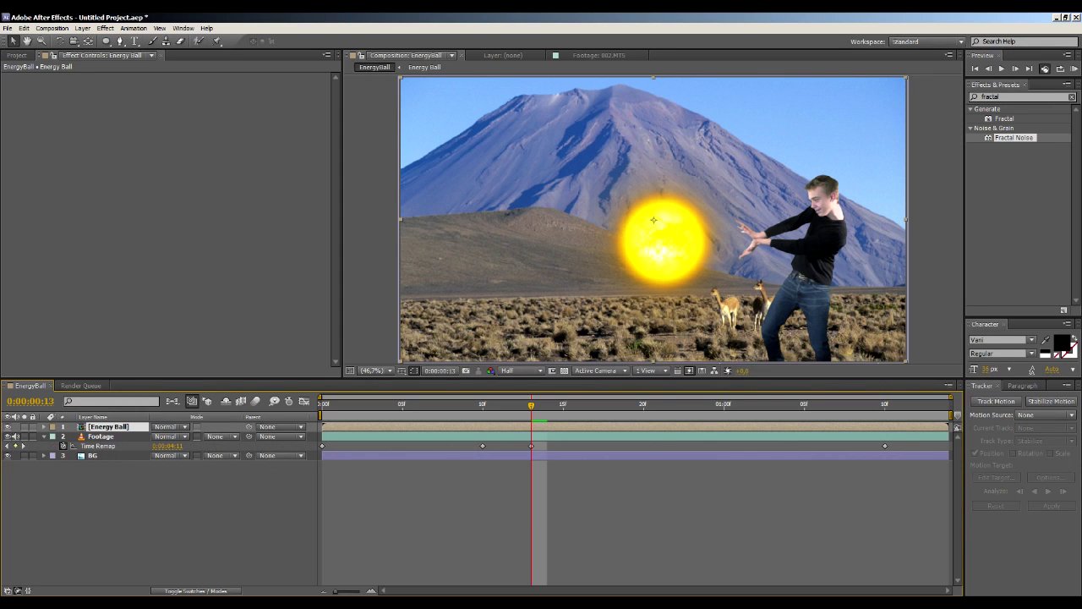
Set the Energy Ball layer's blending mode to Add and leave no layer selected.
left_click(169, 427)
left_click(173, 127)
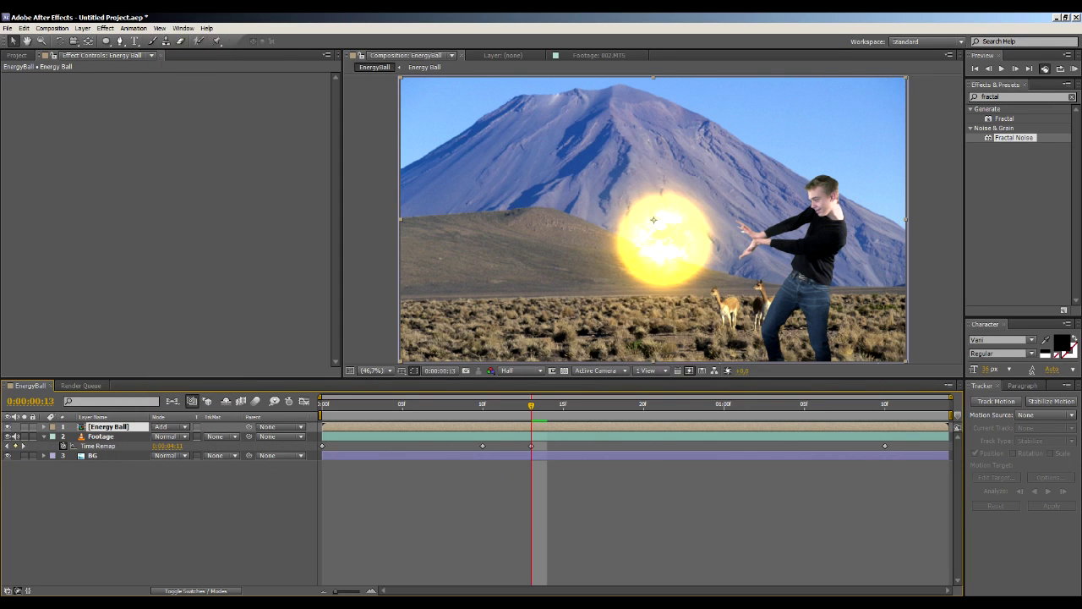
key("ctrl+shift+a")
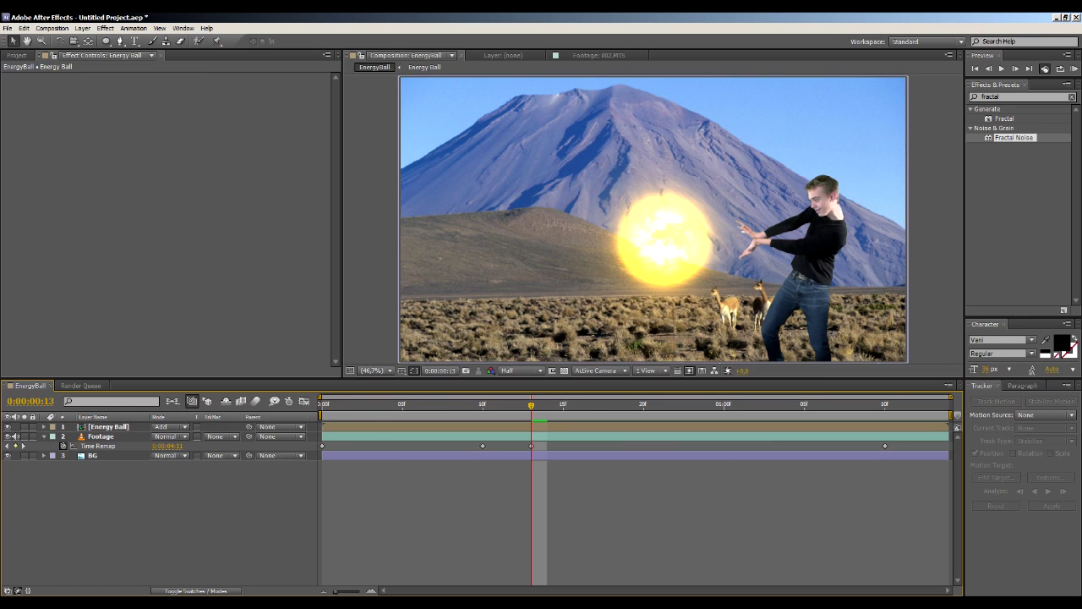
Start keyframing Position, Scale, Rotation and Opacity of the Energy Ball layer at 0:00:00:11.
key("Page_Up")
key("Page_Up")
key("Page_Up")
key("Page_Up")
key("Page_Down")
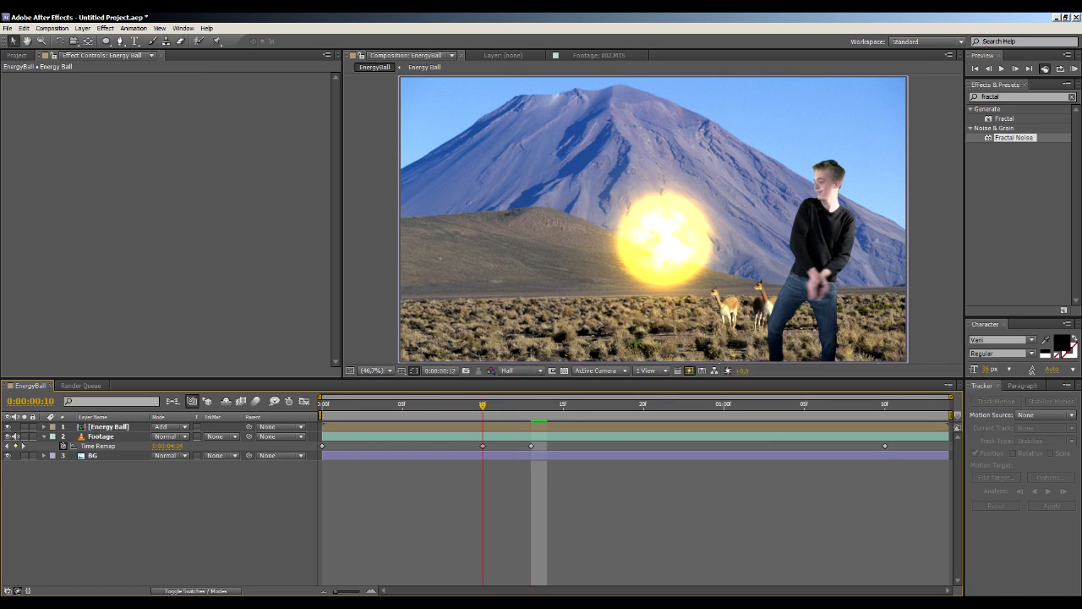
key("Page_Down")
key("Page_Down")
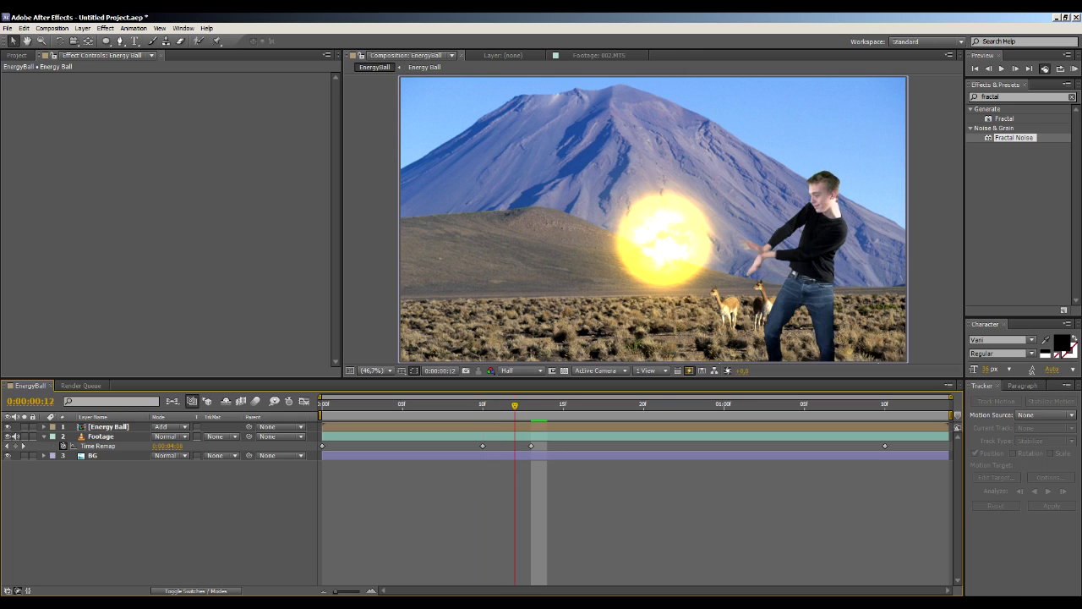
key("Page_Up")
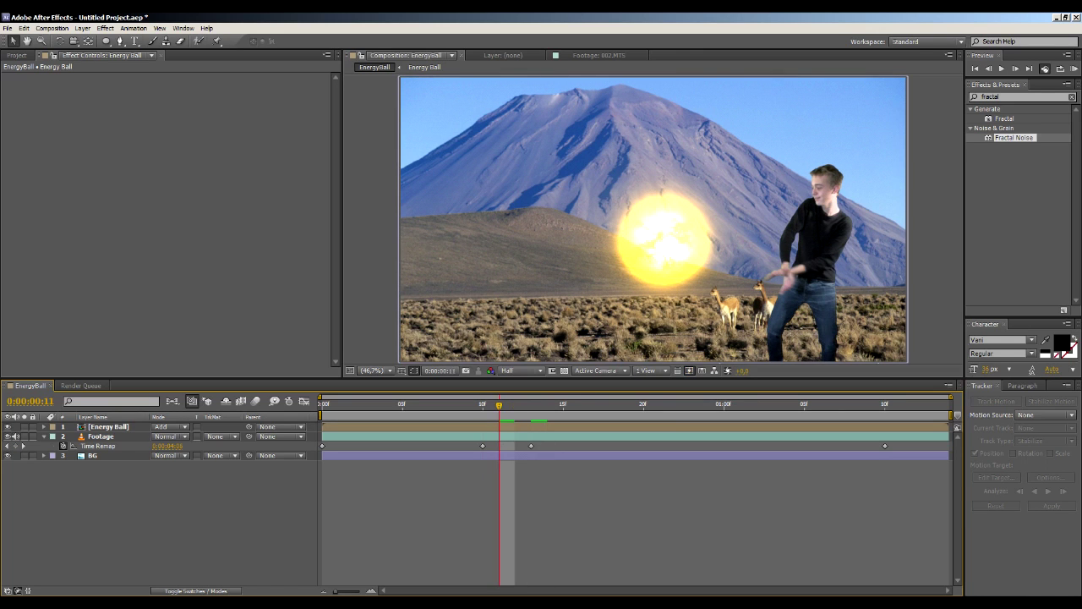
left_click(654, 220)
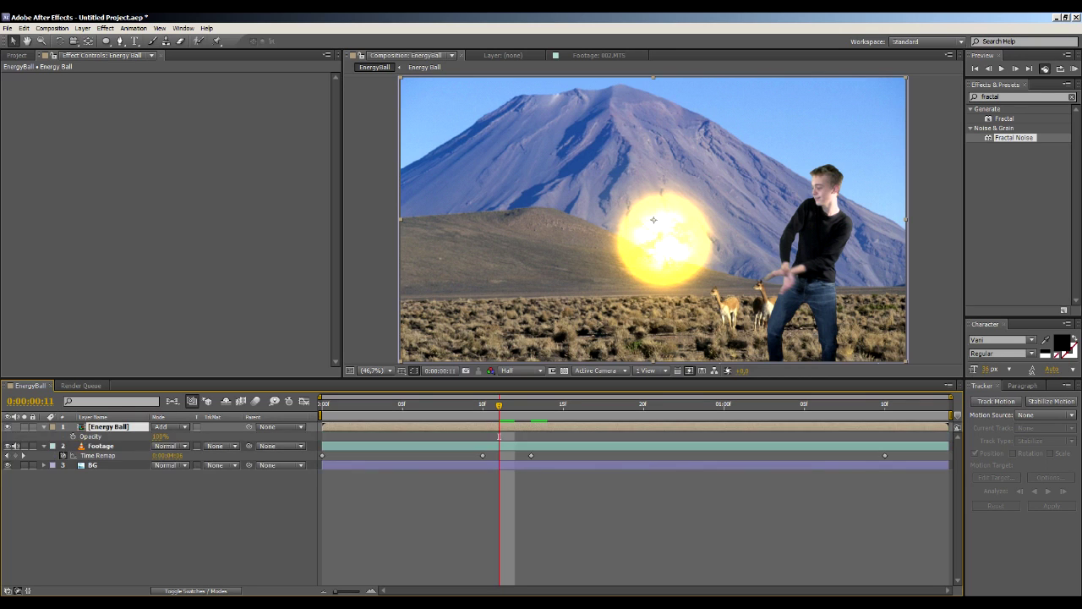
left_click(44, 426)
left_click(53, 437)
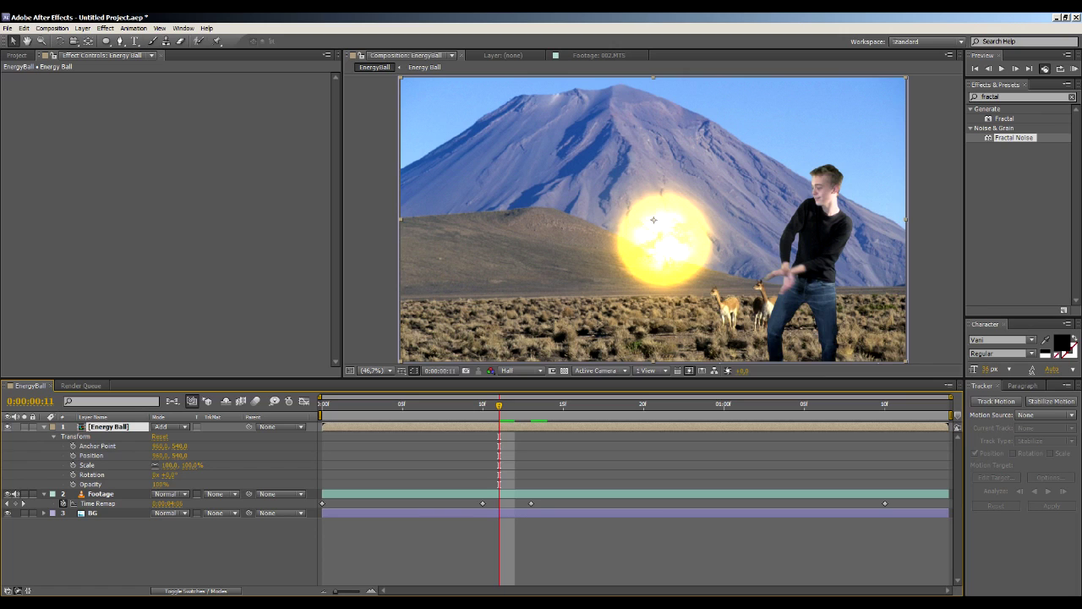
left_click_drag(73, 455, 73, 483)
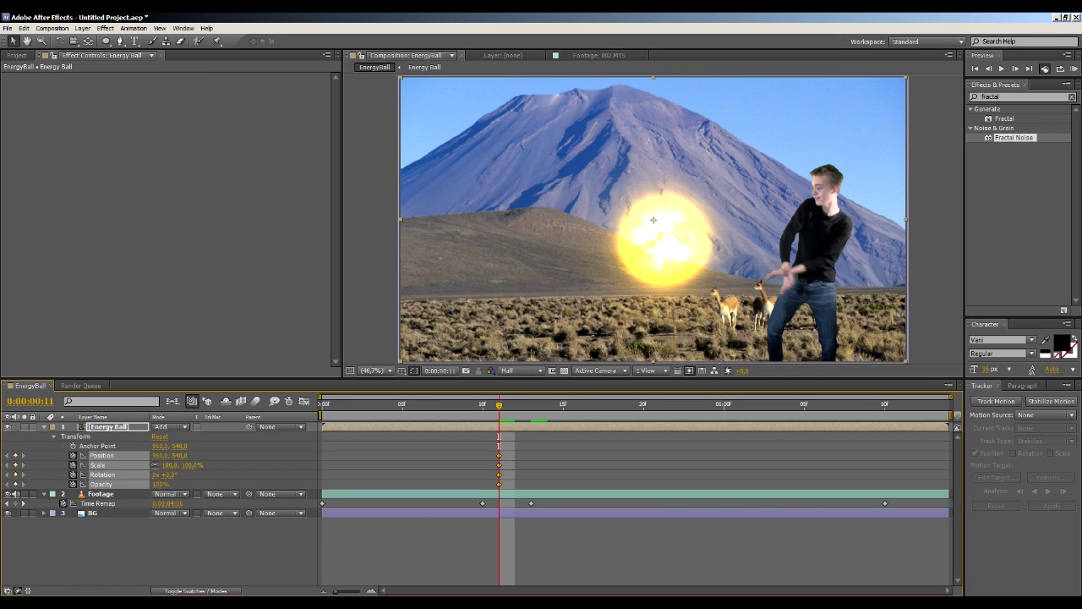
At 0:00:00:11, shrink the Energy Ball to about 9.1% and place it in the actor's hands beside his hip.
left_click(653, 220)
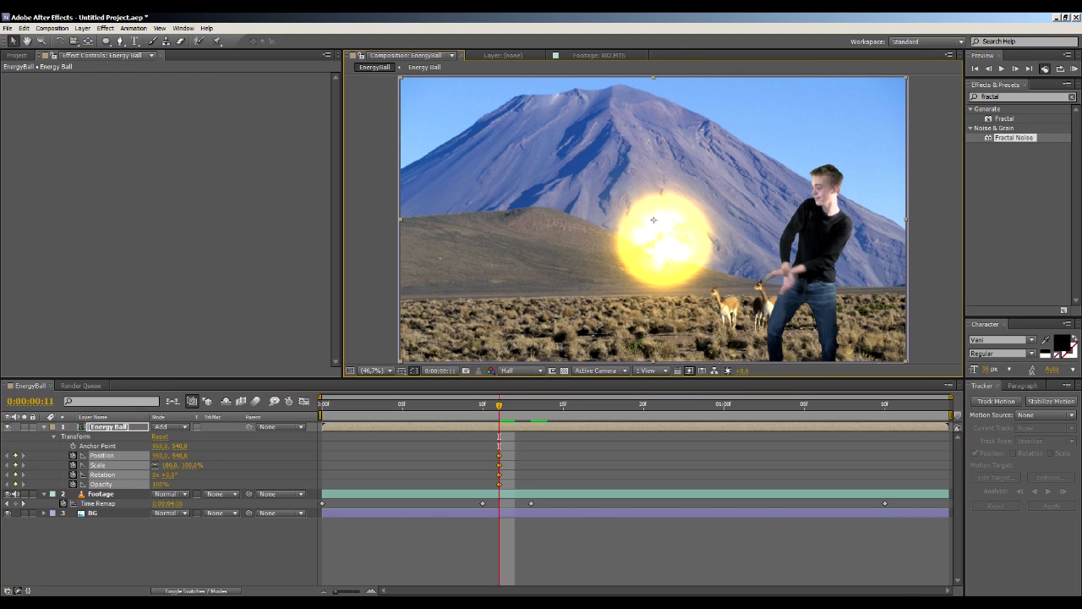
left_click(108, 426)
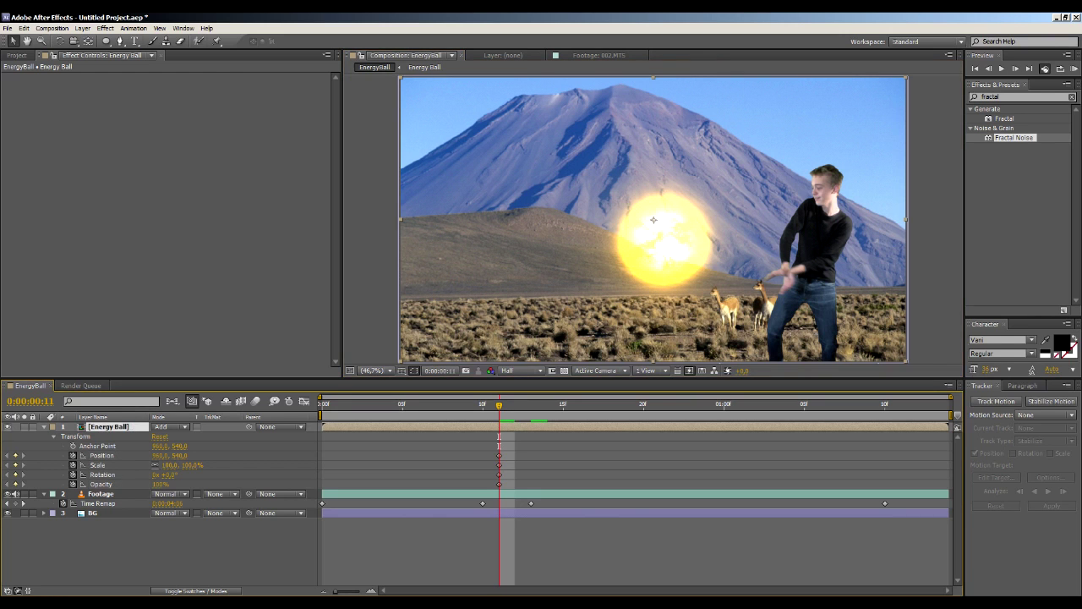
left_click_drag(654, 220, 641, 221)
left_click_drag(894, 79, 716, 179)
left_click_drag(641, 222, 774, 281)
key("shift+alt+KP_Subtract")
key("shift+alt+KP_Subtract")
key("shift+alt+KP_Subtract")
key("shift+alt+KP_Subtract")
key("shift+alt+KP_Subtract")
key("shift+alt+KP_Subtract")
key("shift+alt+KP_Subtract")
key("shift+alt+KP_Subtract")
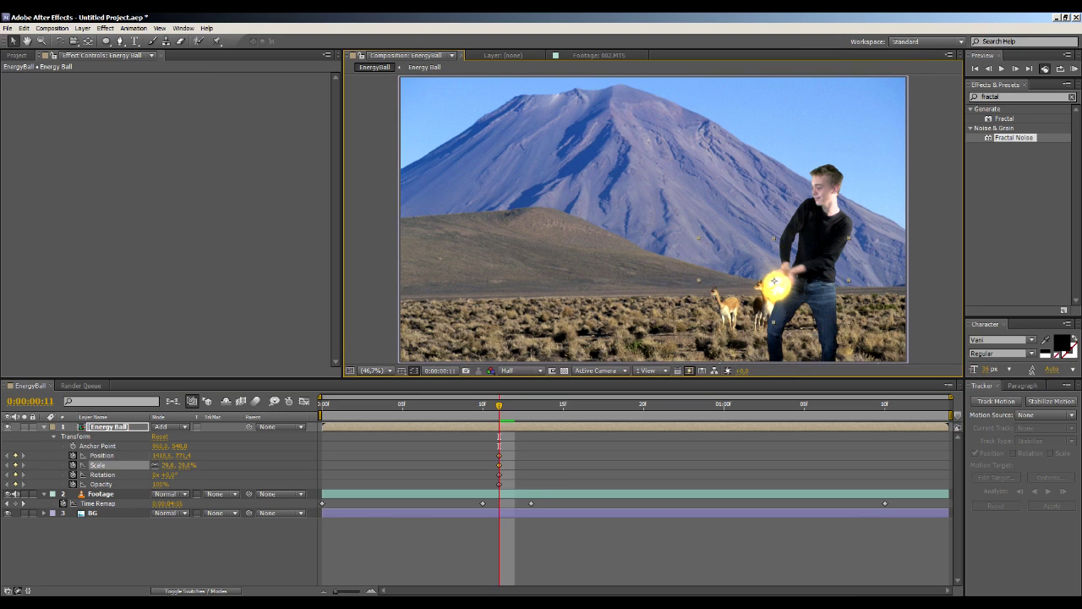
left_click_drag(774, 281, 777, 279)
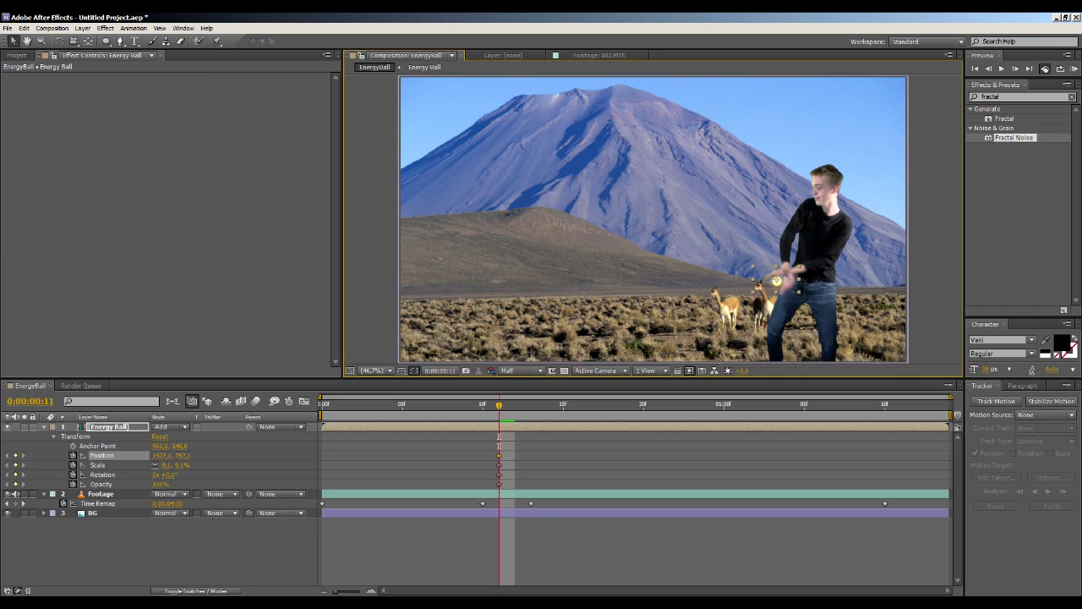
At 0:00:00:13, move the Energy Ball to the actor's outstretched hands and enlarge it to about 32.9%.
key("Page_Down")
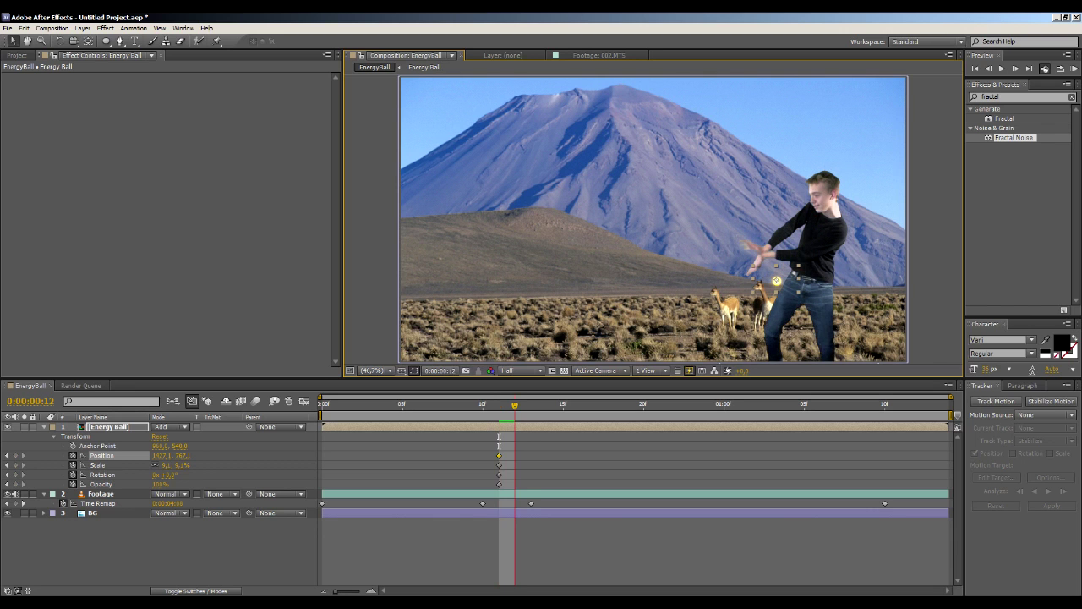
key("Page_Down")
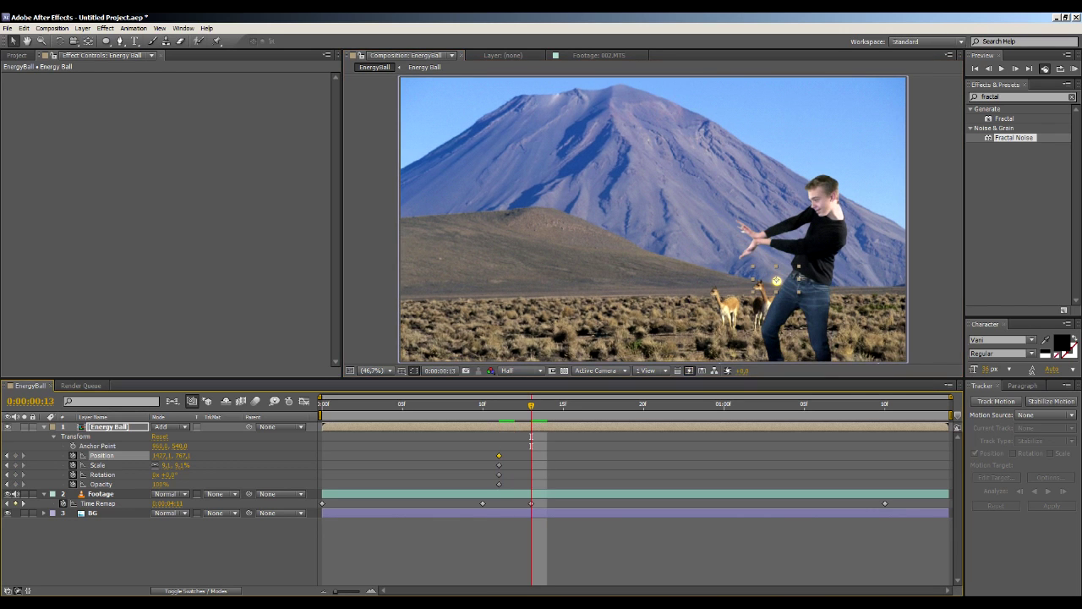
left_click_drag(777, 280, 672, 273)
left_click_drag(740, 238, 730, 236)
left_click_drag(664, 272, 647, 281)
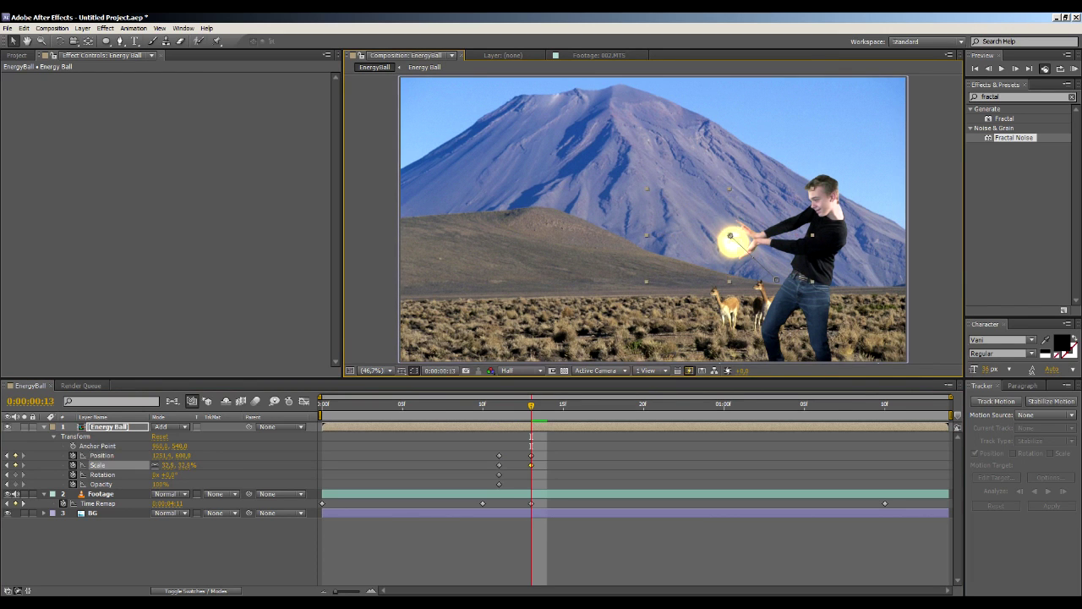
key("Up")
key("Up")
key("Up")
key("Up")
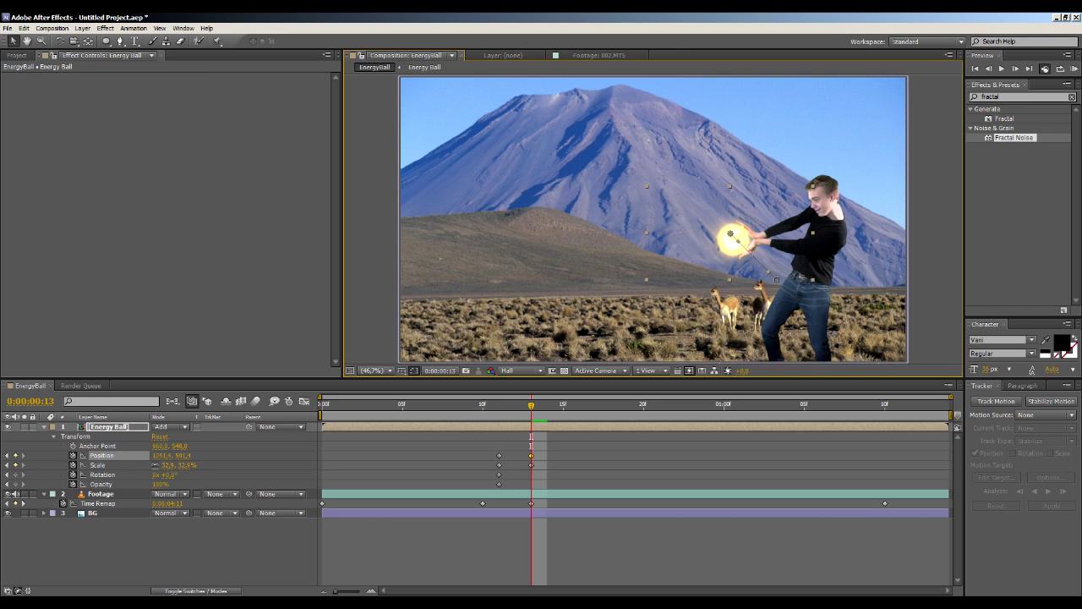
Enlarge the Energy Ball to about 39.3% at 0:00:00:13 and shift it slightly away from the actor's hands.
left_click(799, 258)
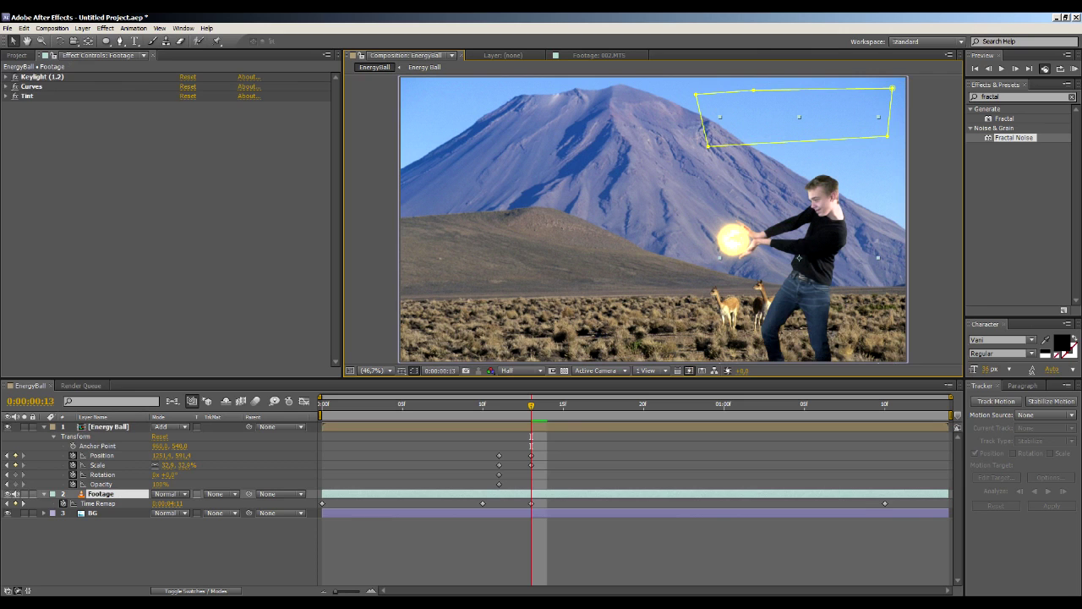
left_click(109, 426)
left_click_drag(812, 186, 830, 178)
left_click_drag(731, 234, 727, 232)
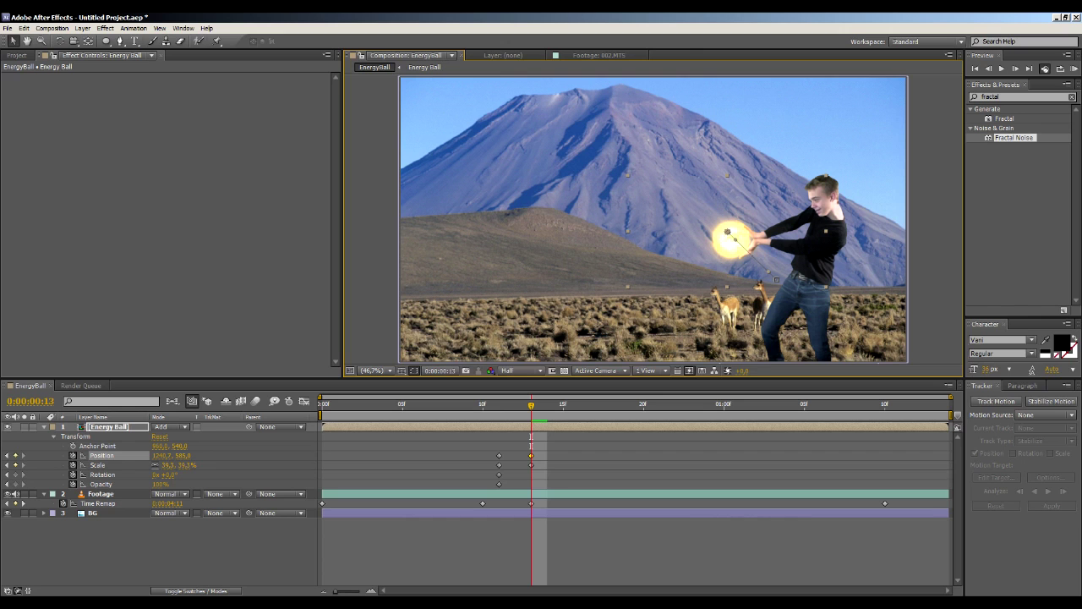
At 0:00:00:18, move the Energy Ball horizontally away from the actor until it leaves the image on the mountain side.
key("space")
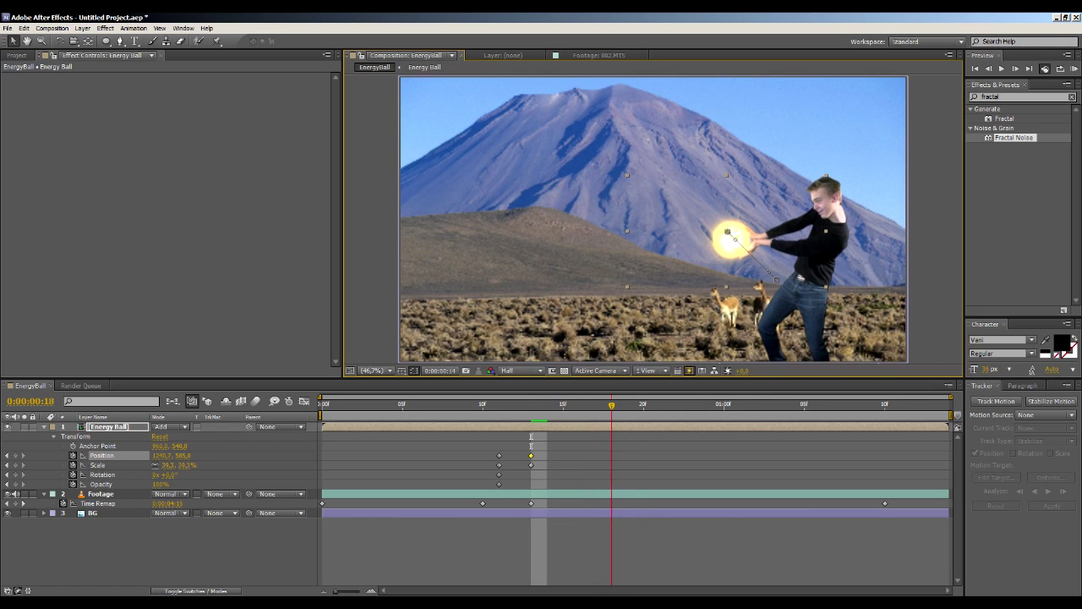
key("space")
left_click_drag(727, 230, 345, 227)
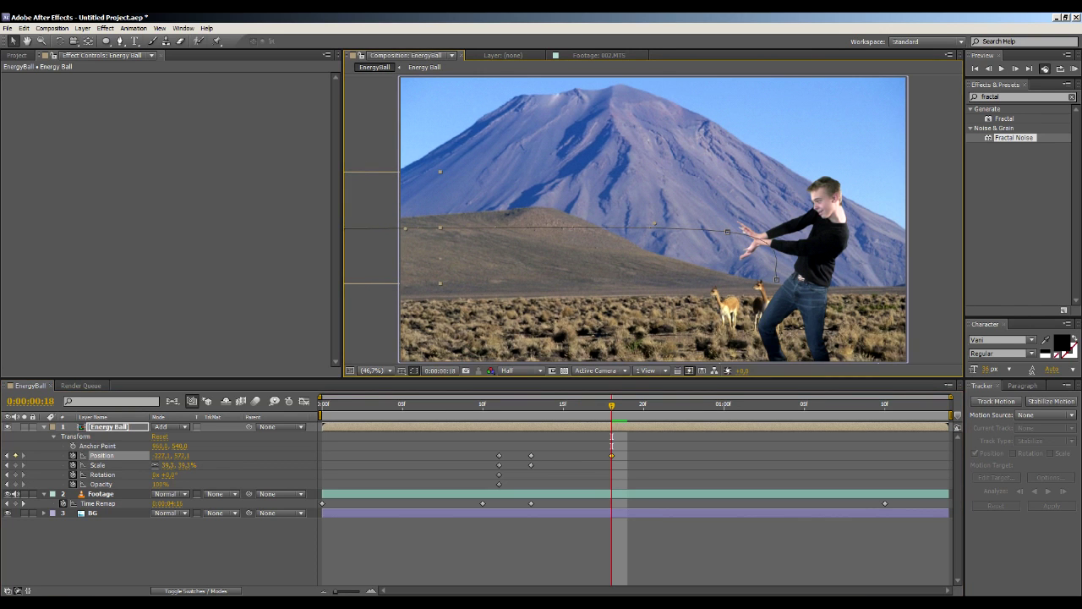
left_click_drag(403, 189, 360, 190)
Add a Position keyframe at 0:00:00:12 that puts the Energy Ball at about 1304, 663, following the actor's rising hands.
key("Page_Up")
key("Page_Up")
key("Page_Up")
key("Page_Up")
key("Page_Up")
key("Page_Up")
key("Page_Up")
key("Page_Up")
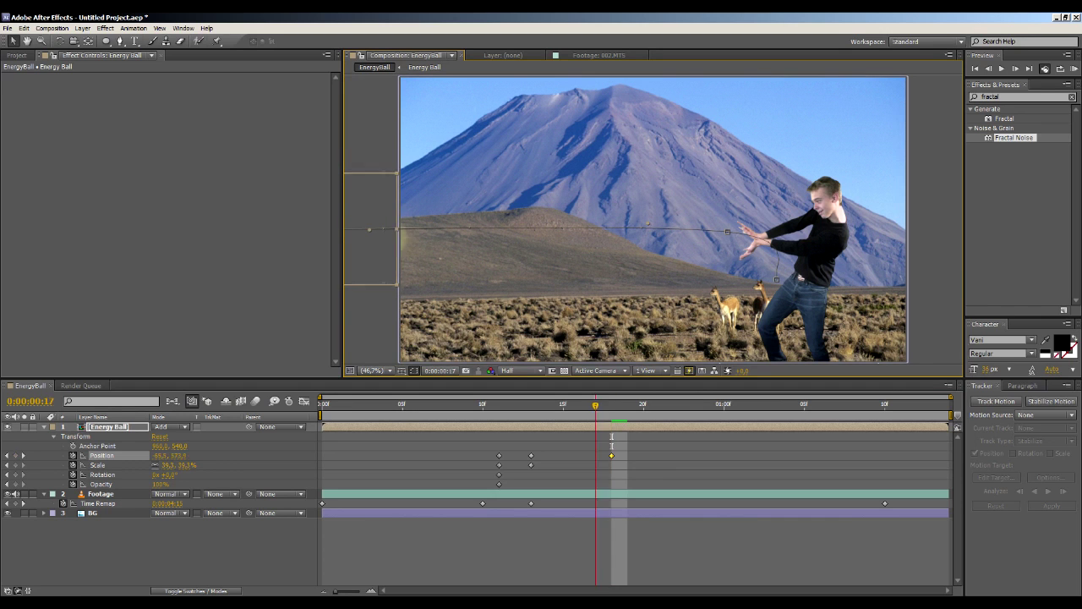
key("Page_Down")
key("Page_Down")
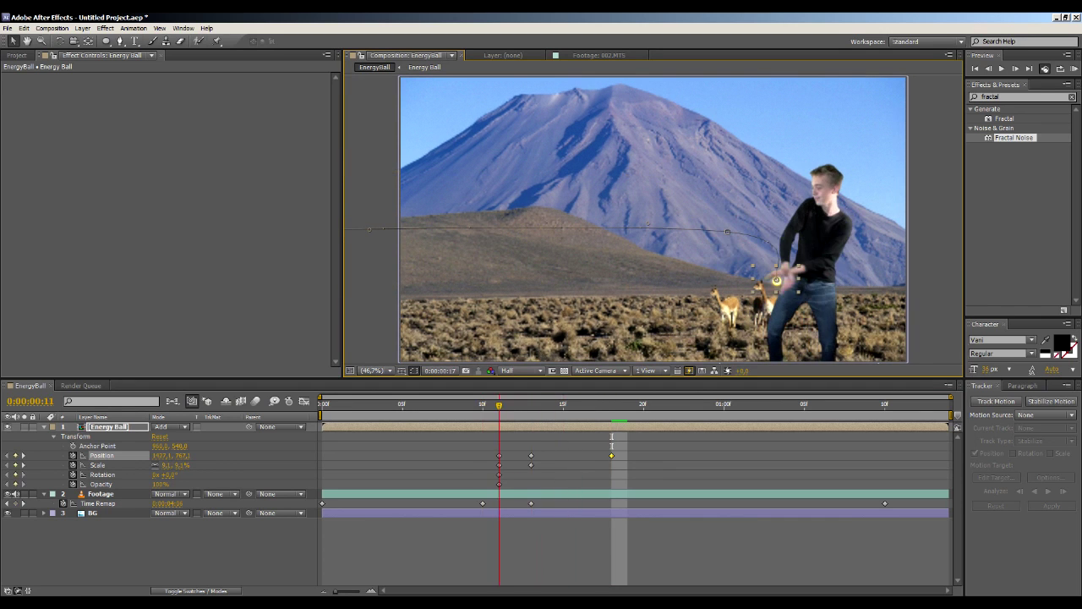
left_click_drag(770, 245, 747, 254)
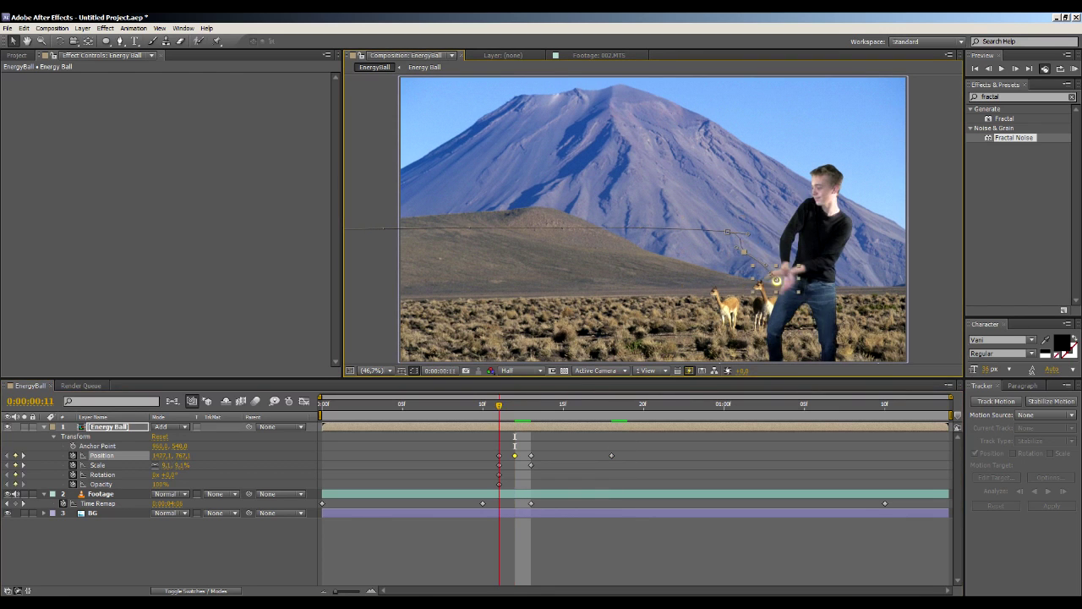
Examine the throw frame by frame between 0:00:00:11 and 0:00:00:18 to check the ball's motion path.
key("Page_Down")
key("Page_Down")
key("Page_Down")
key("Page_Down")
key("Page_Down")
key("Page_Down")
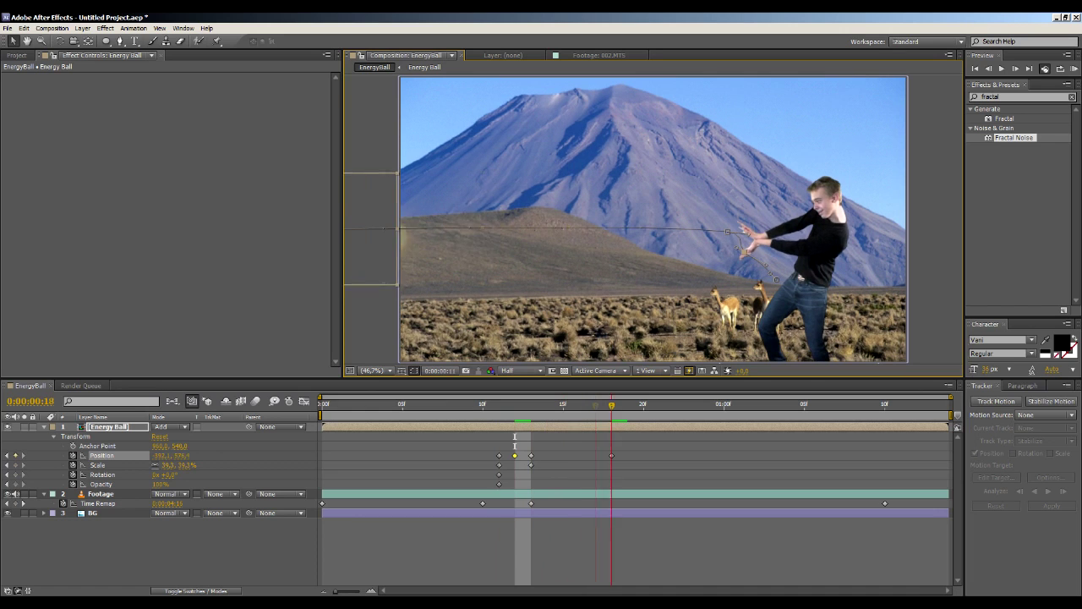
key("Page_Up")
key("Page_Up")
key("Page_Up")
key("Page_Up")
key("Page_Up")
key("Page_Up")
key("Page_Up")
key("Page_Down")
key("Page_Down")
key("Page_Down")
key("Page_Down")
key("Page_Down")
key("Page_Down")
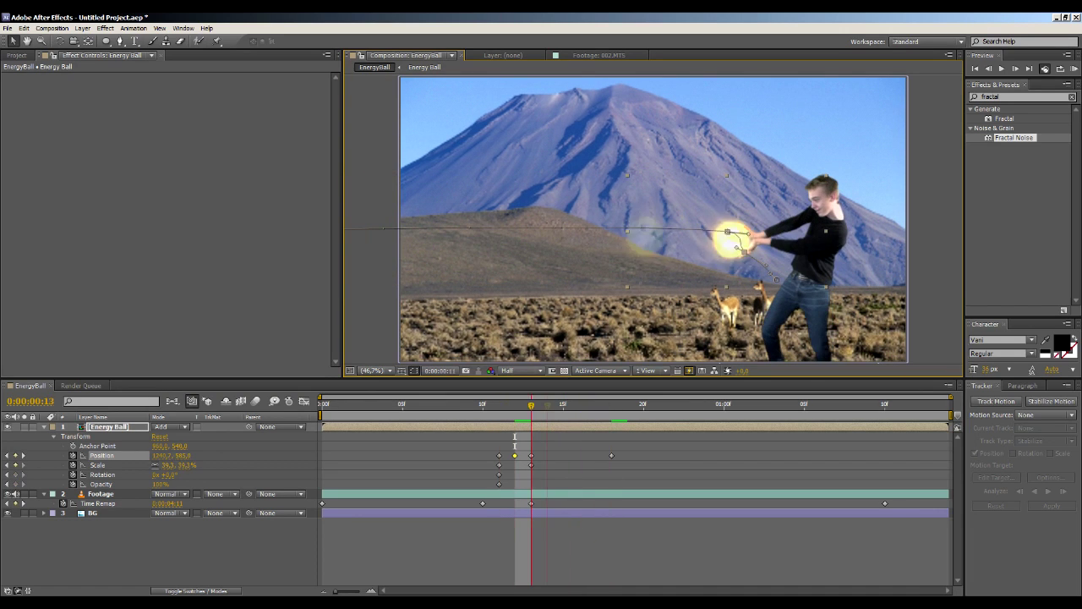
Enlarge the Energy Ball at 0:00:00:18 so it grows while flying away, and check the preceding frames.
key("Page_Down")
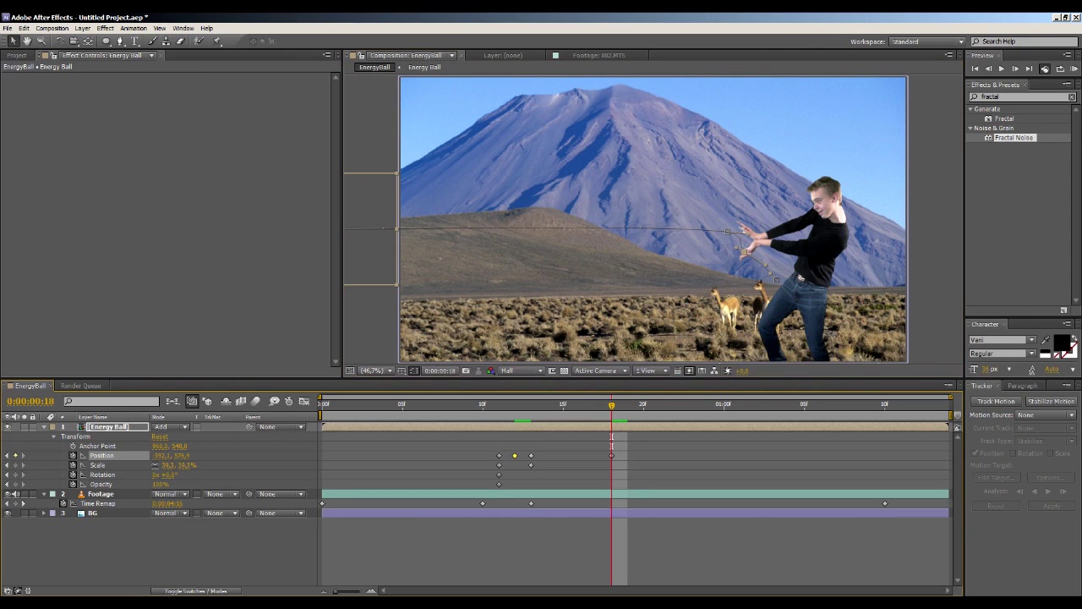
left_click_drag(397, 285, 458, 320)
key("Page_Up")
key("Page_Up")
key("Page_Up")
key("Page_Up")
key("Page_Up")
key("Page_Up")
key("Page_Up")
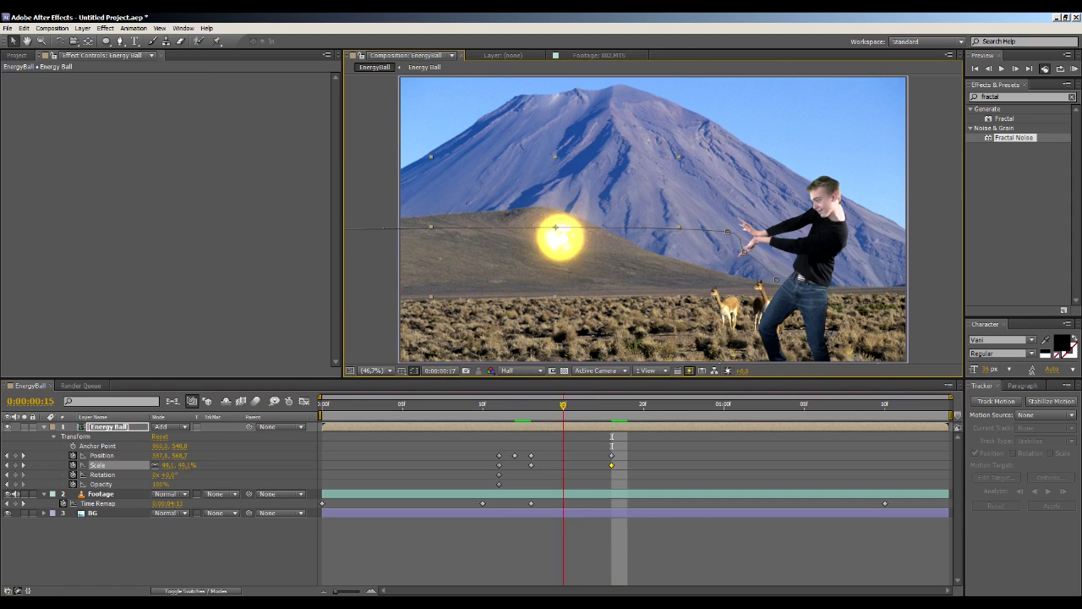
Examine the ball's position and growing scale across the whole throw, frame by frame.
left_click_drag(499, 405, 740, 405)
key("Page_Up")
key("Page_Up")
key("Page_Up")
key("Page_Up")
key("Page_Up")
key("Page_Up")
key("Page_Up")
key("Page_Up")
key("Page_Up")
key("Page_Up")
key("Page_Up")
key("Page_Up")
key("Page_Up")
key("Page_Up")
key("Page_Up")
key("Page_Up")
key("Page_Down")
key("Page_Down")
key("Page_Up")
key("Page_Up")
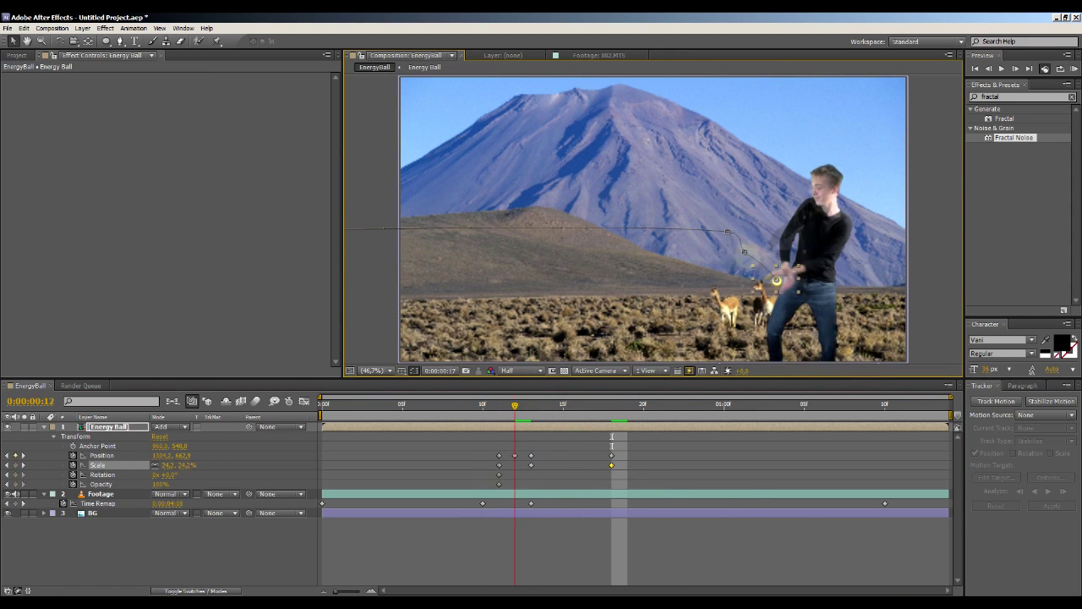
Keyframe the Energy Ball's Opacity at 0% at 0:00:00:10.
key("Page_Up")
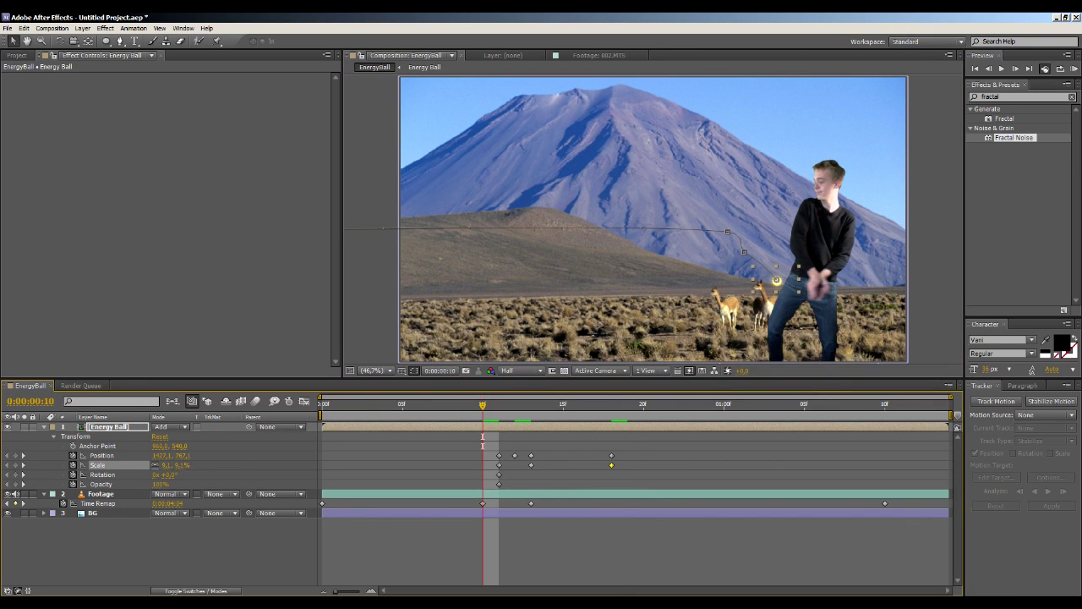
left_click(160, 483)
type("0")
key("Return")
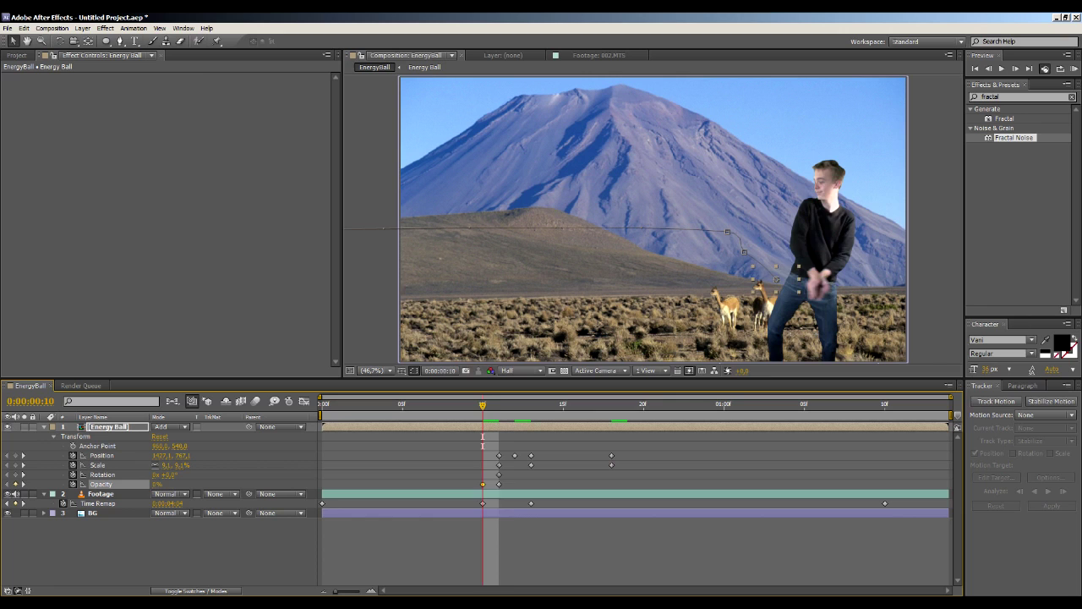
Set the Energy Ball's Opacity keyframe at 0:00:00:11 to 0%.
key("Page_Down")
key("Page_Down")
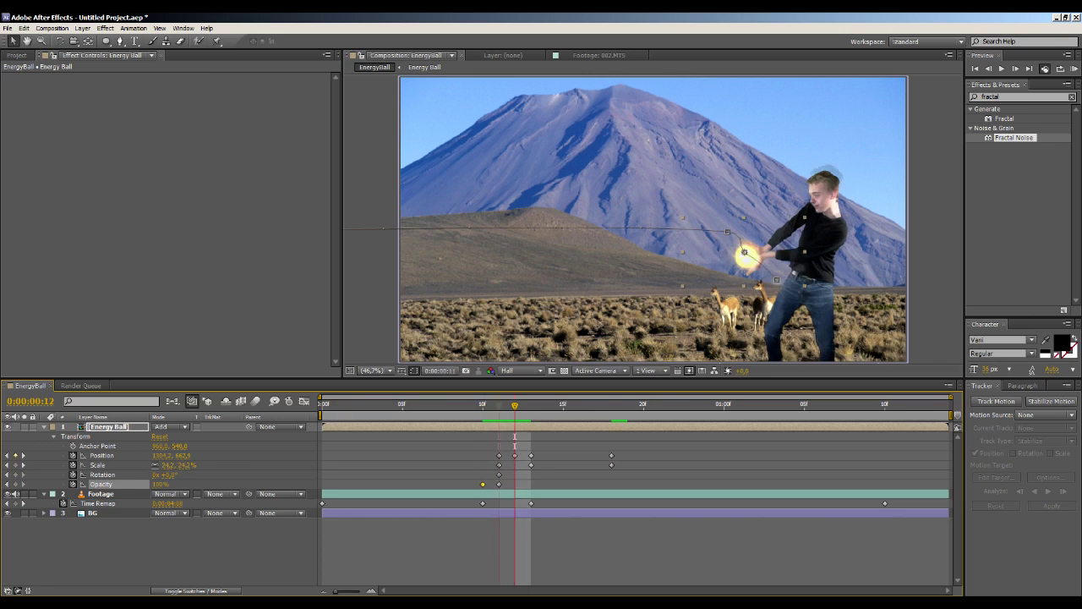
key("Page_Up")
key("Page_Up")
key("Page_Down")
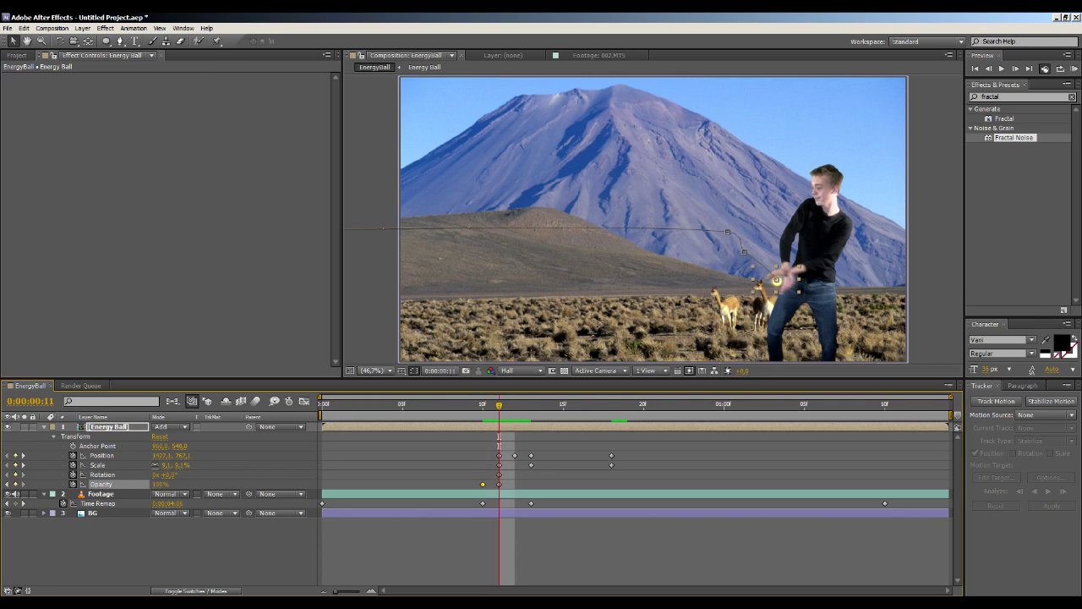
left_click(160, 484)
type("0")
key("Return")
Keyframe the Energy Ball's Opacity at 100% at 0:00:00:13.
key("Page_Down")
key("Page_Down")
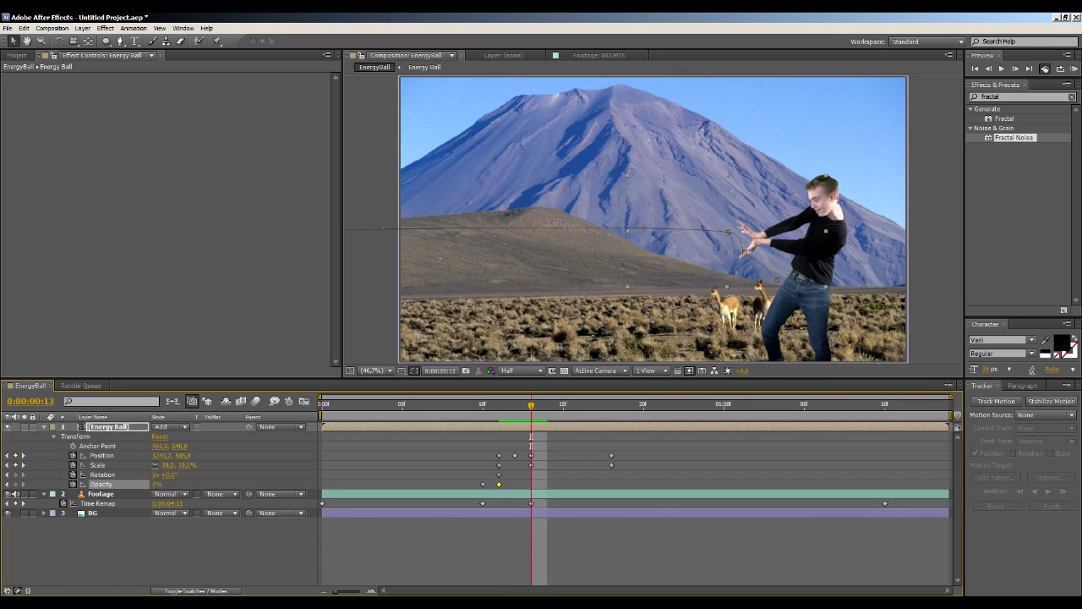
left_click(156, 483)
type("100")
key("Return")
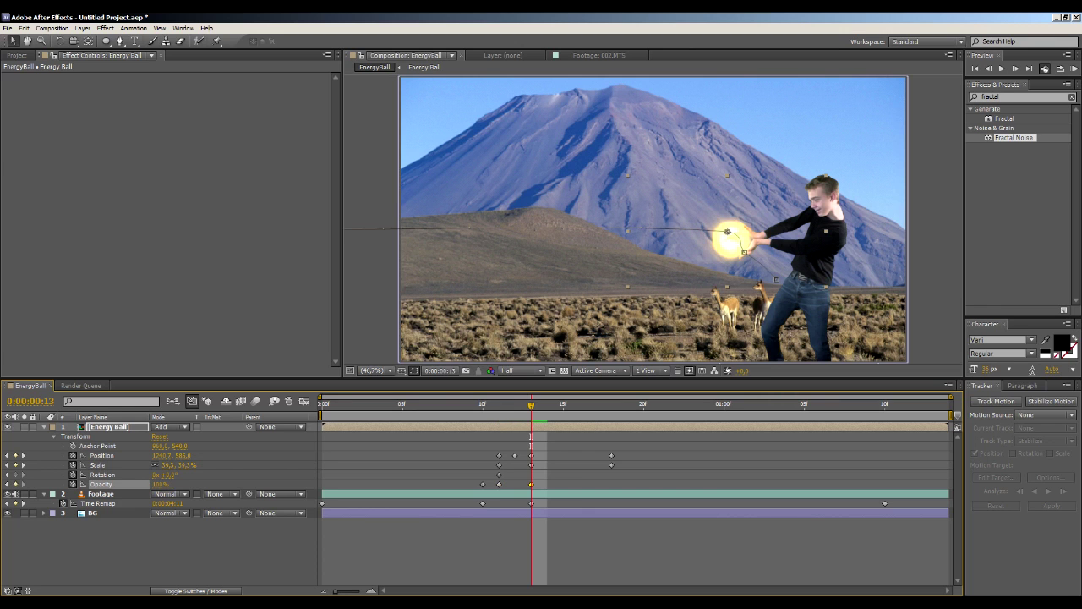
Examine the ball's fade-in and flight frame by frame between 0:00:00:10 and 0:00:00:20, and preview the animation.
key("Page_Down")
key("Page_Up")
key("Page_Up")
key("Page_Up")
key("Page_Up")
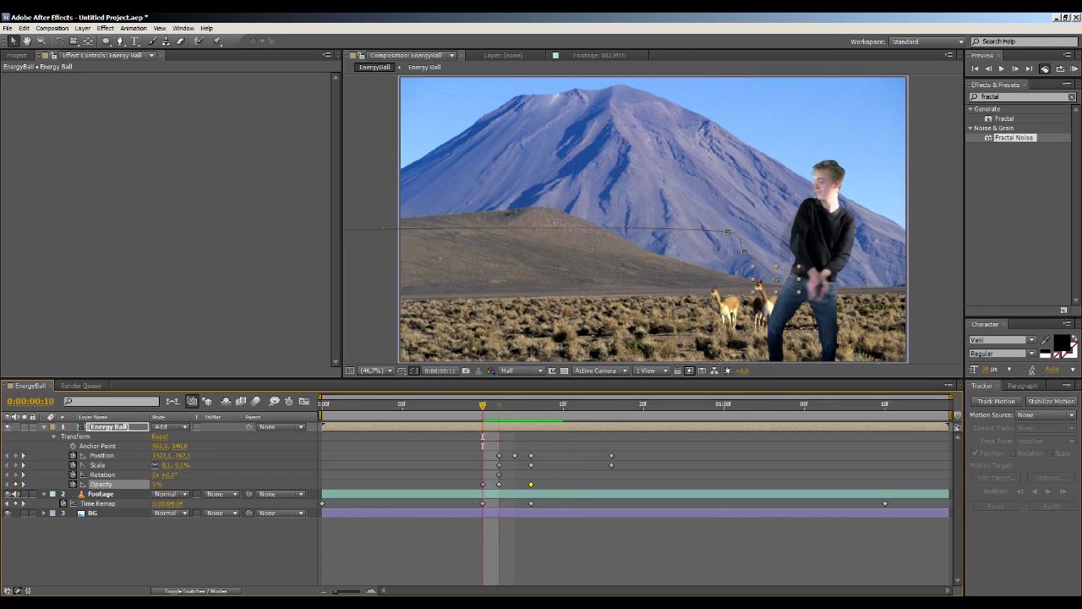
key("Page_Down")
key("Page_Down")
key("Page_Down")
key("Page_Down")
key("Page_Down")
key("Page_Down")
key("Page_Down")
key("Page_Down")
key("Page_Down")
key("Page_Down")
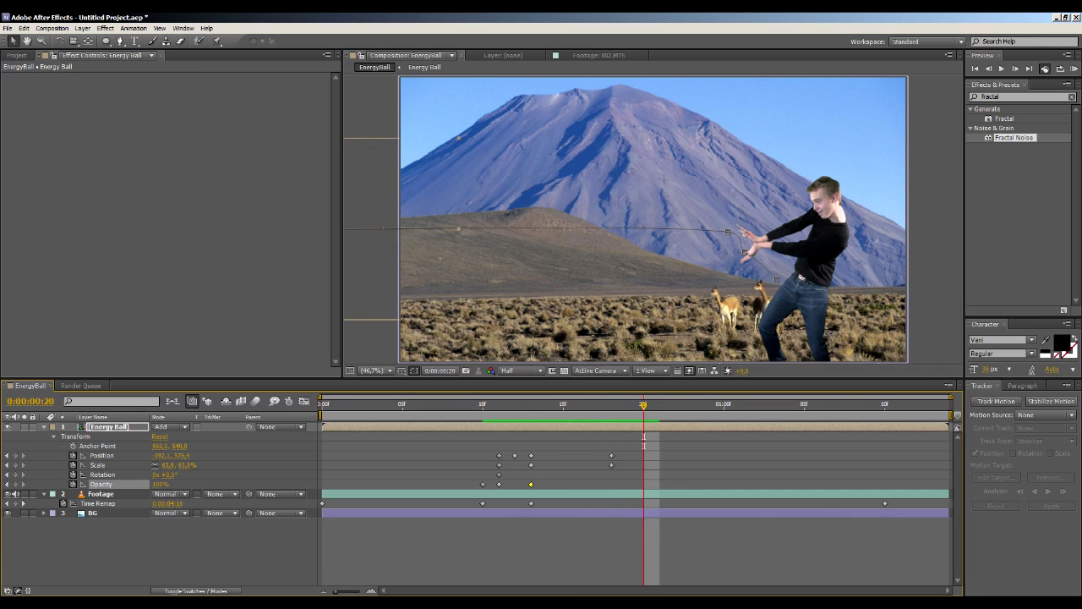
key("space")
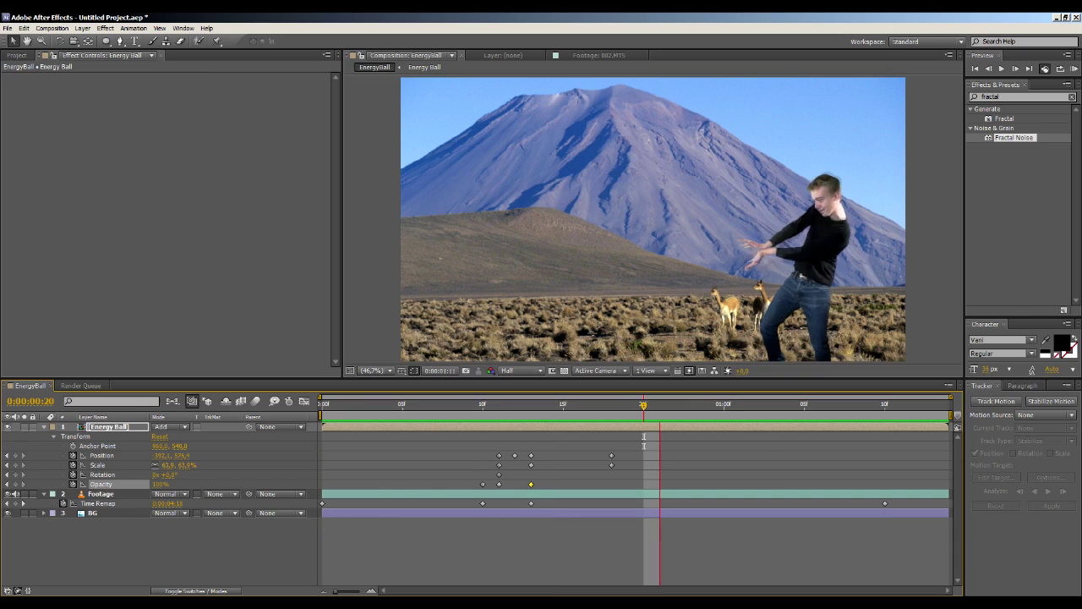
key("space")
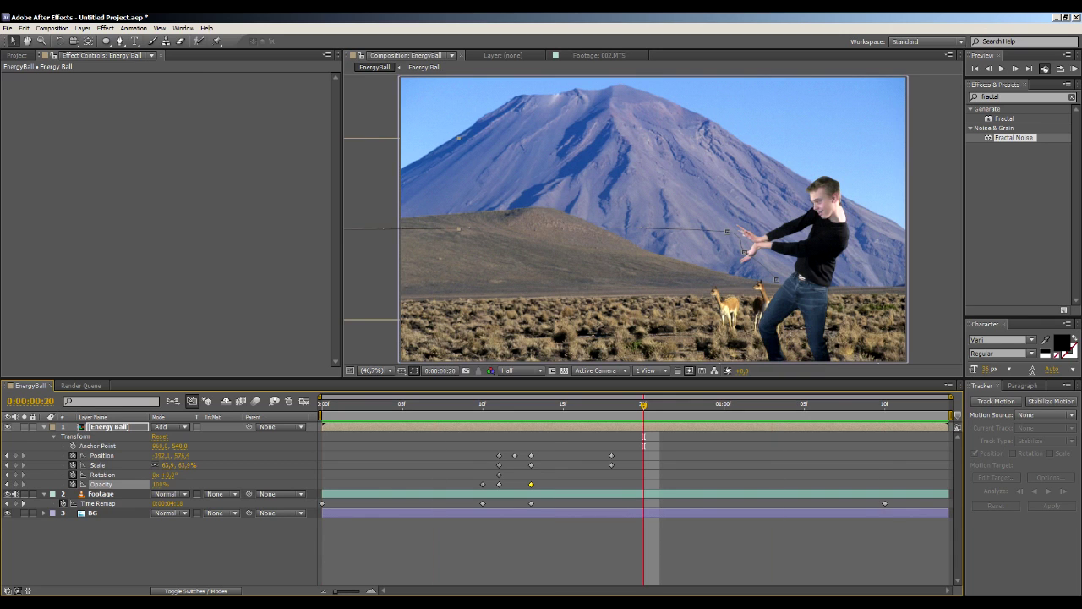
Collapse the Energy Ball layer's properties and apply a Glow effect to it, viewing the ball at 0:00:00:14.
key("u")
left_click(109, 427)
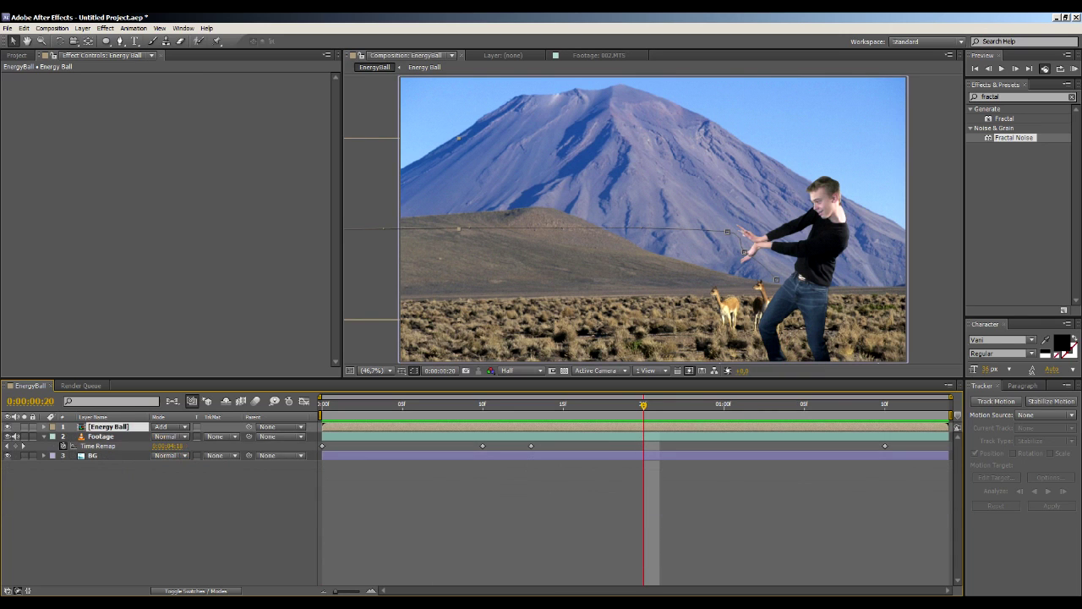
left_click_drag(643, 405, 547, 405)
left_click(105, 27)
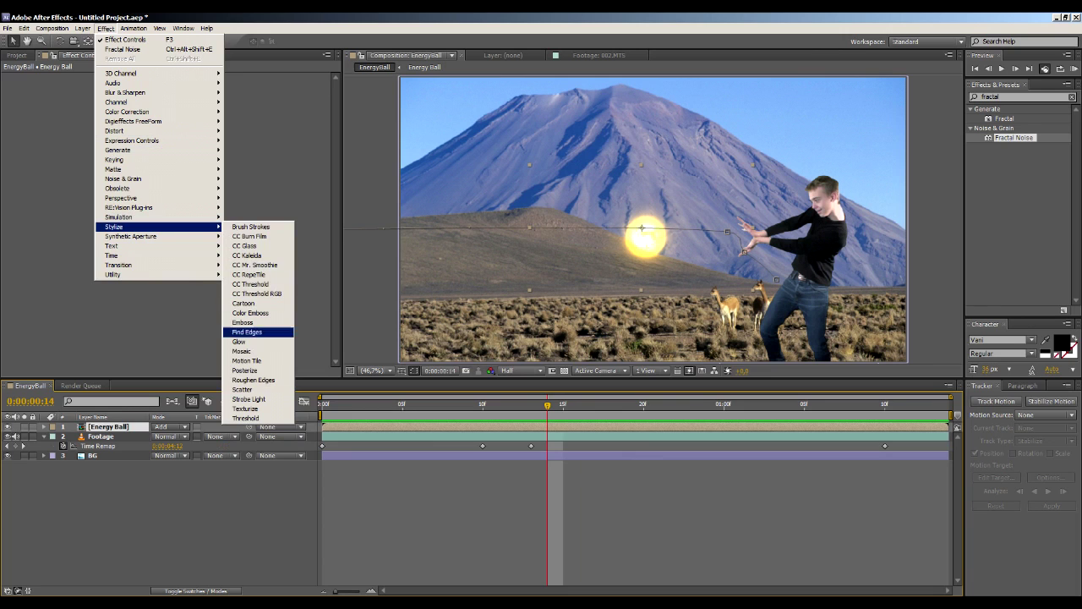
left_click(254, 341)
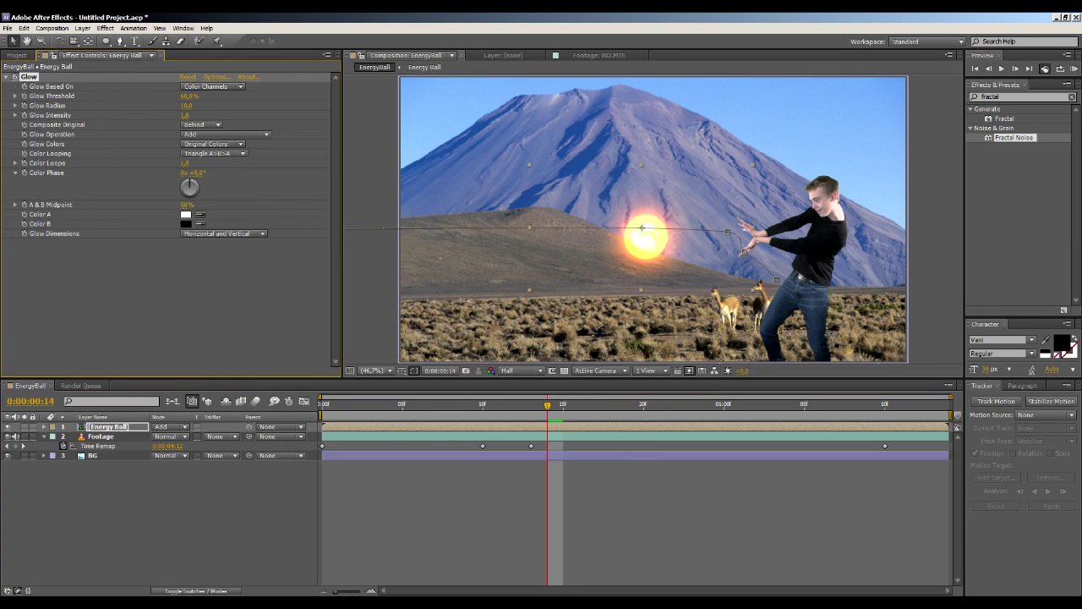
Set the Glow's radius to 754, intensity to 1.5 and threshold to 65.1%.
left_click_drag(186, 106, 697, 105)
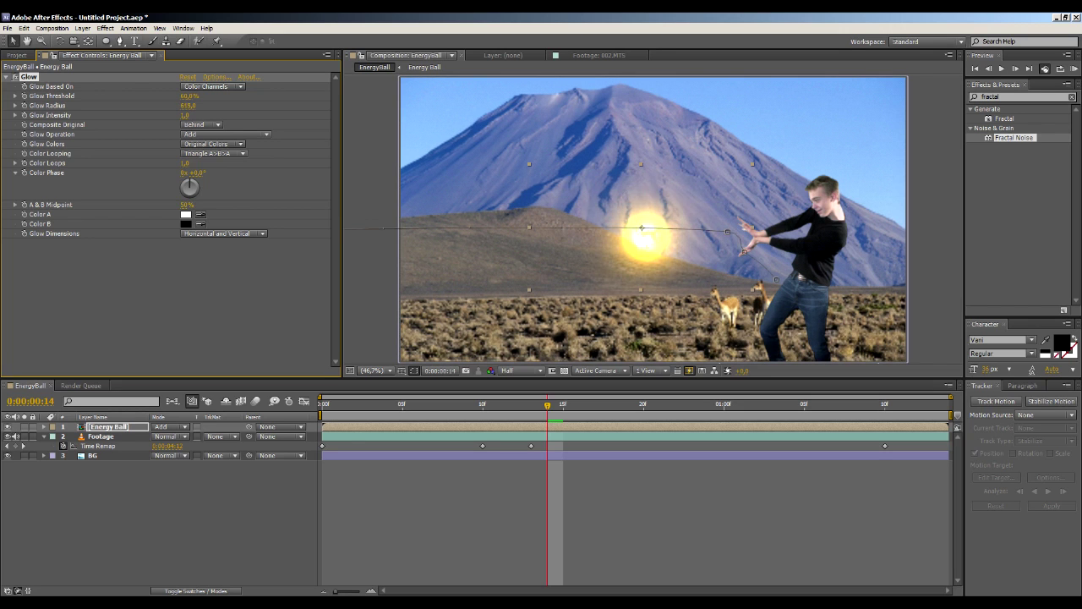
left_click_drag(819, 106, 815, 106)
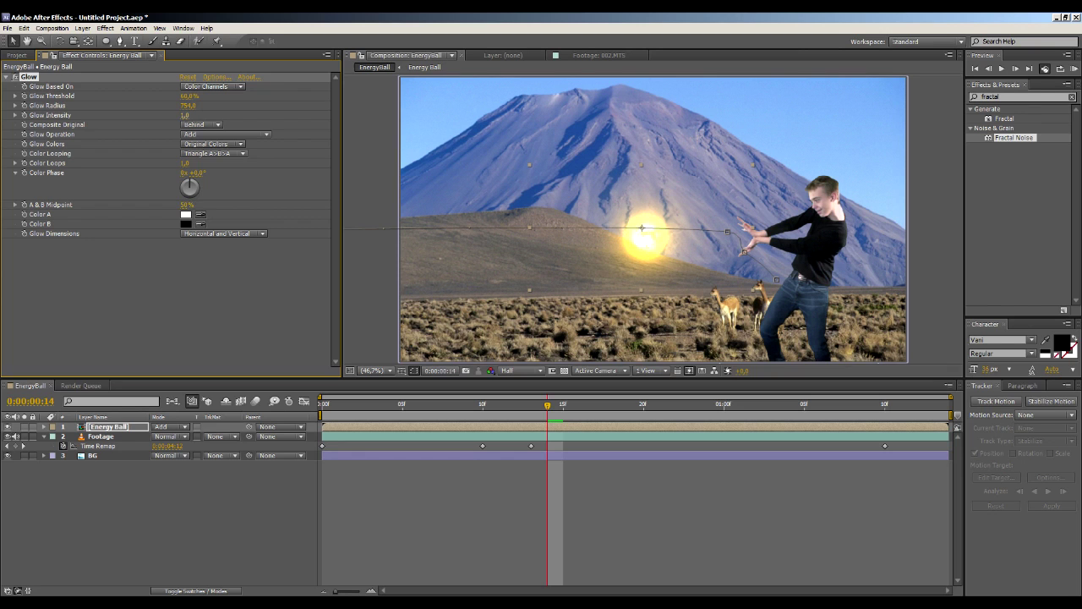
left_click_drag(184, 115, 175, 96)
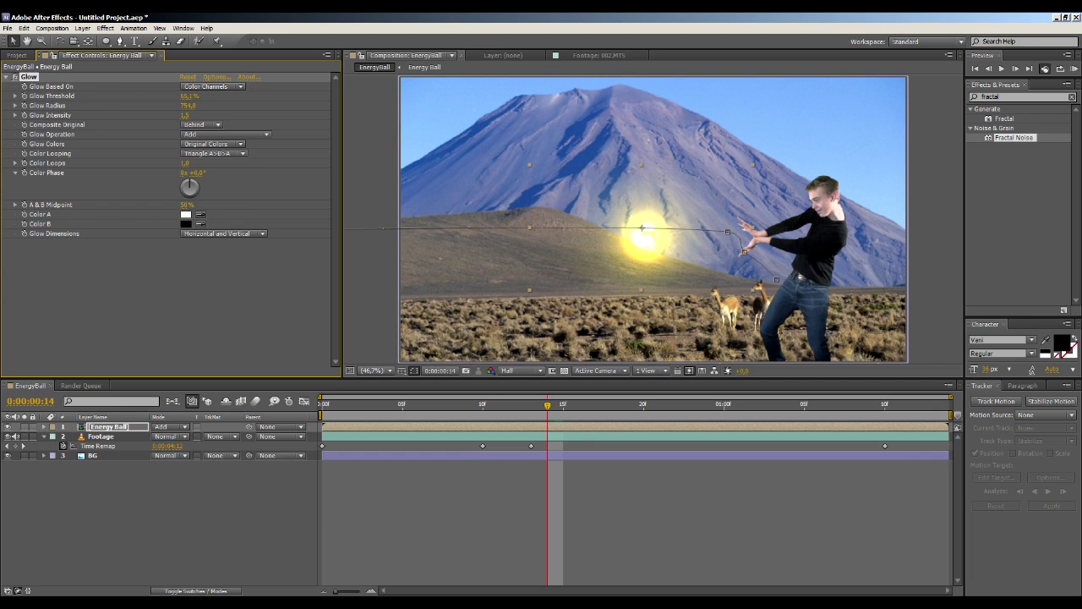
Try compositing the original on top of the glow, restore Behind, and look through the Glow Operation modes.
left_click(201, 124)
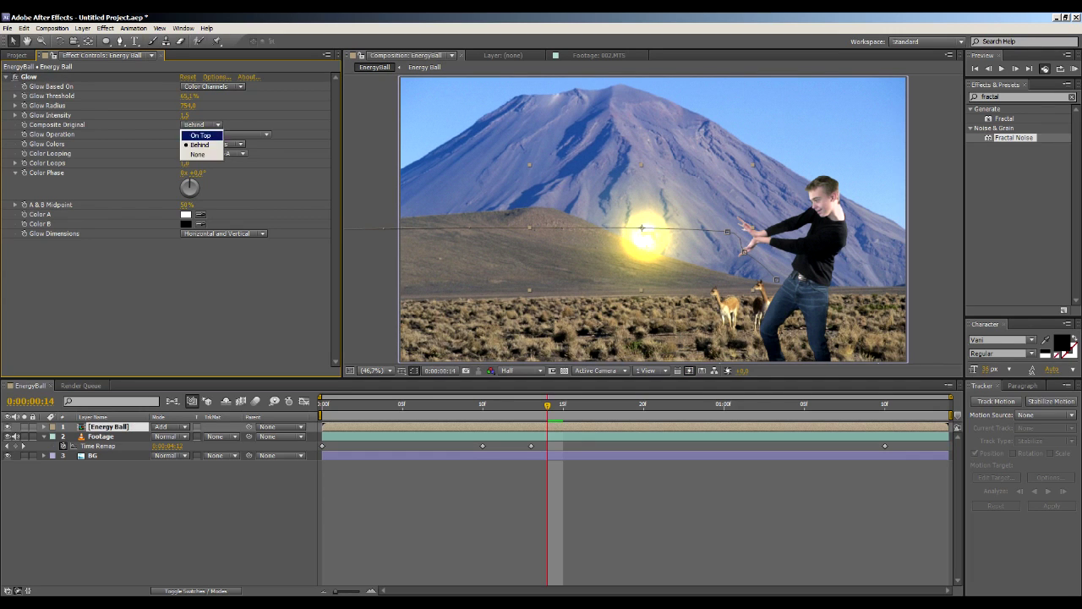
left_click(196, 135)
left_click(201, 125)
left_click(196, 144)
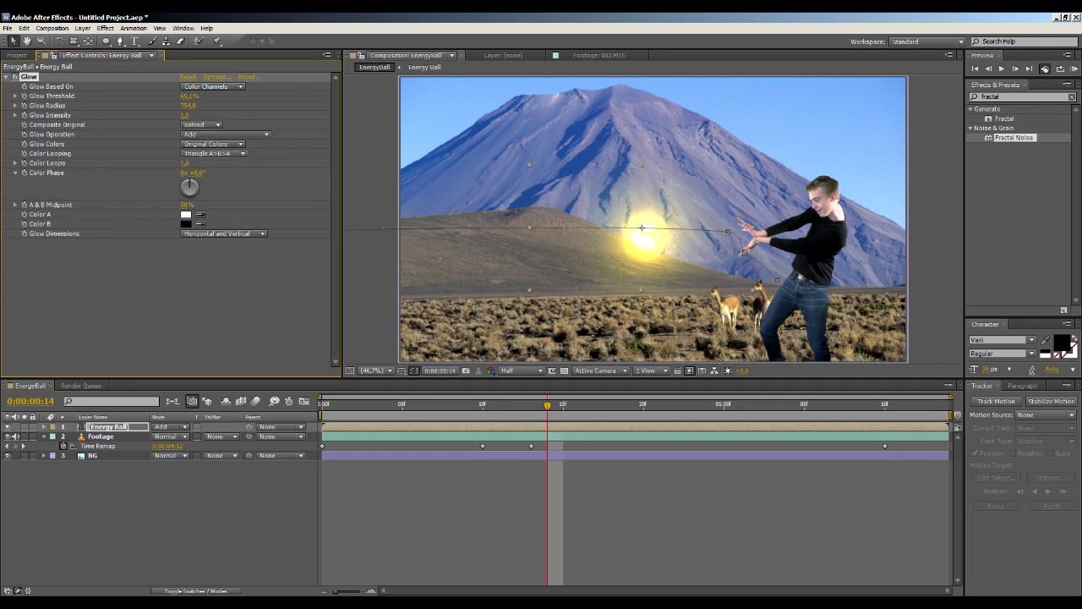
left_click(225, 135)
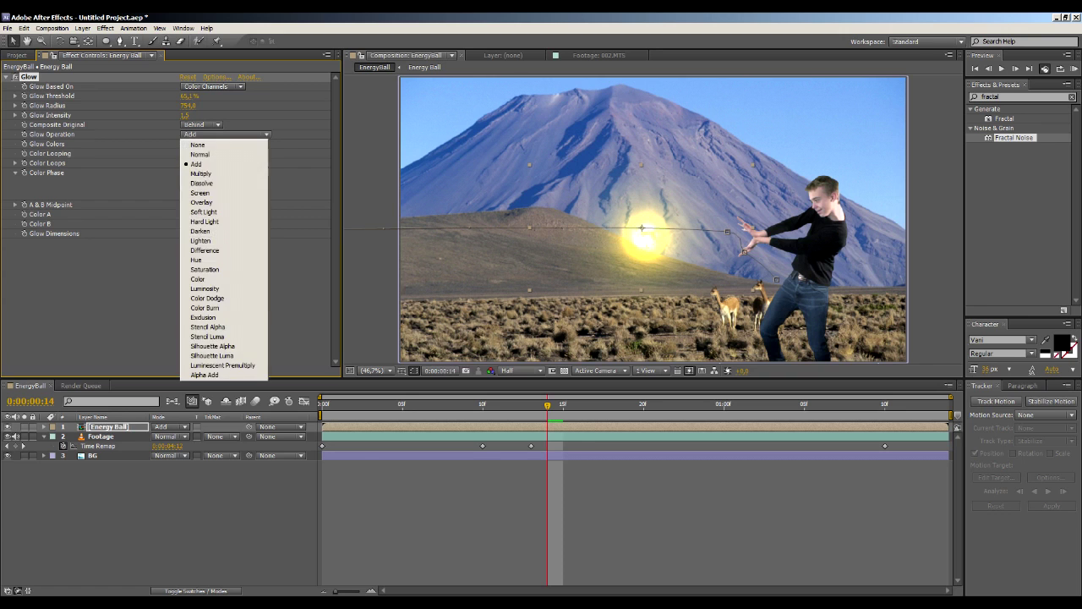
left_click(225, 134)
left_click(225, 135)
left_click(127, 287)
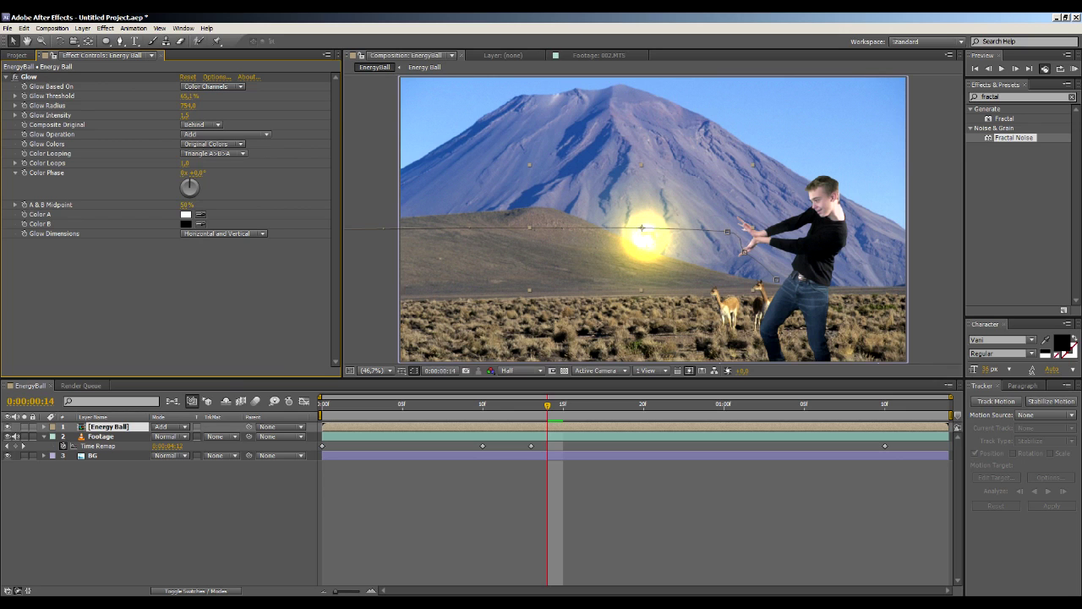
Deselect the Energy Ball layer to inspect and preview its glow, and collapse the Glow effect's settings.
key("F2")
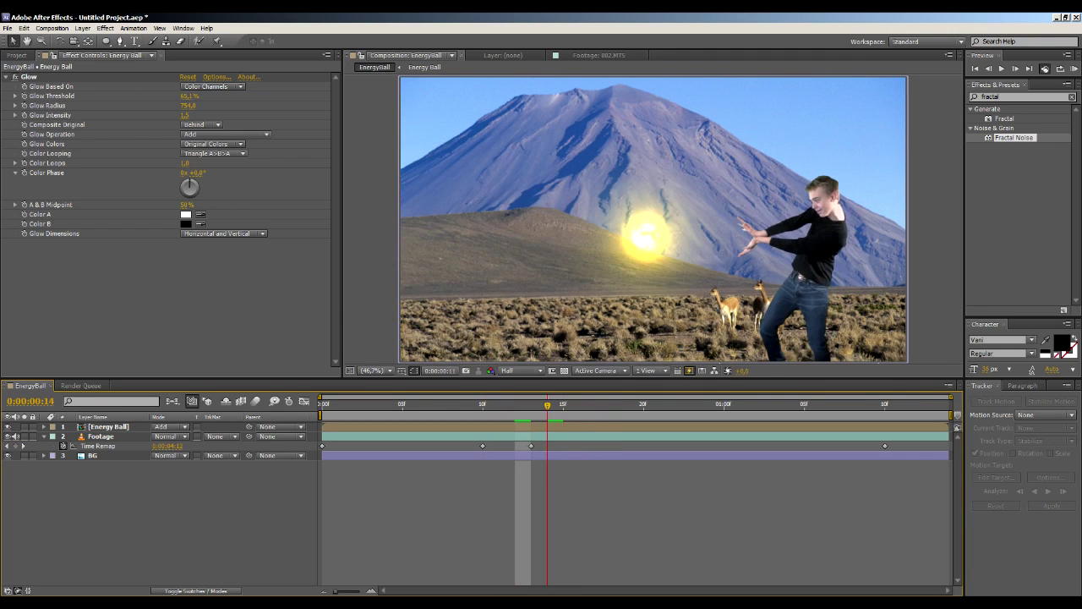
key("space")
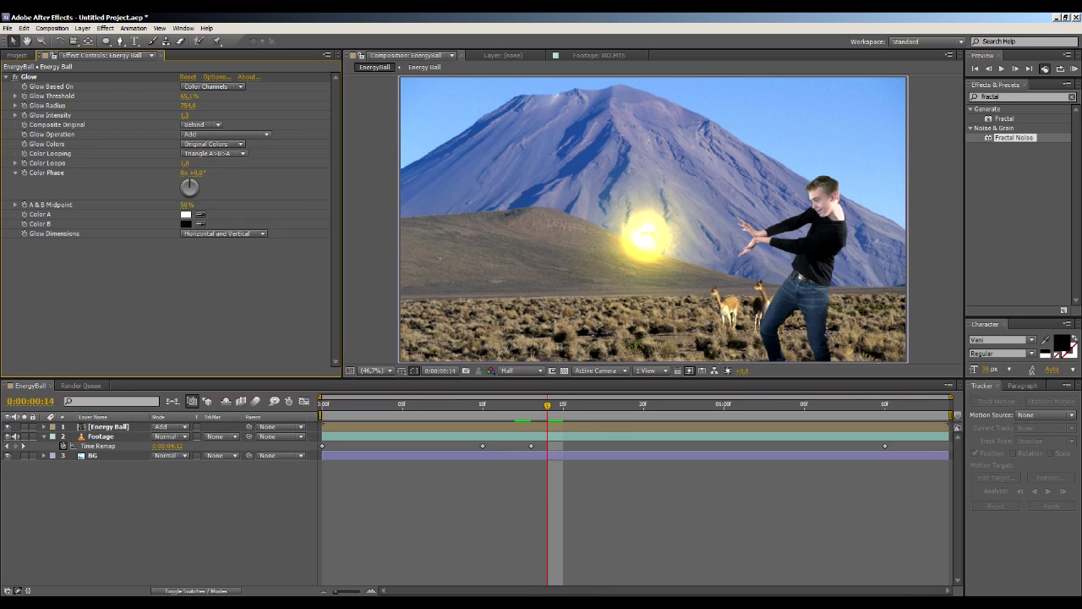
left_click(6, 77)
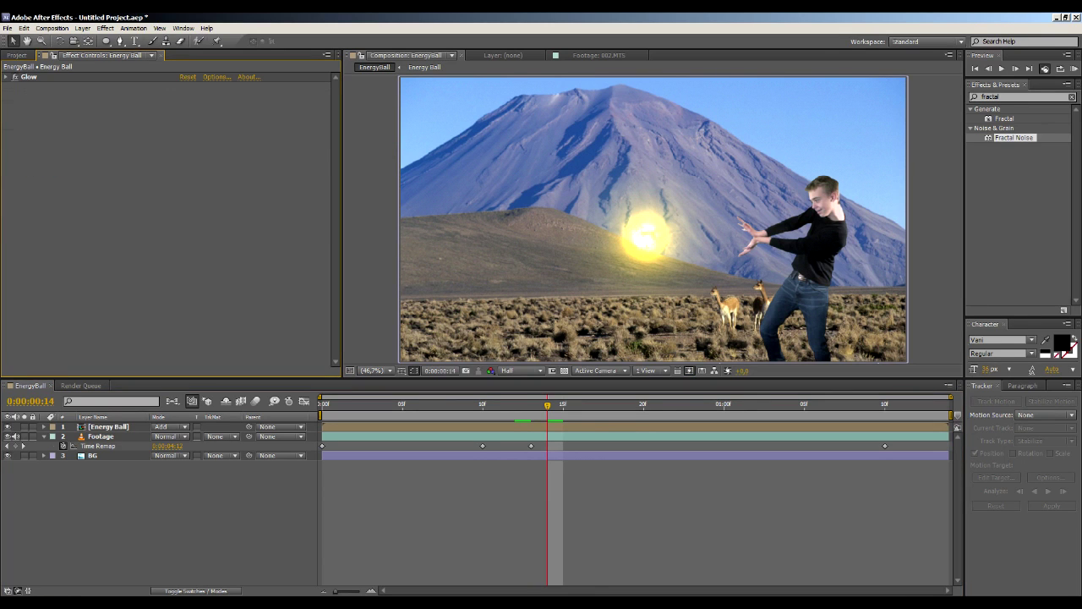
Enable motion blur for the Energy Ball layer and for the whole composition.
left_click(108, 426)
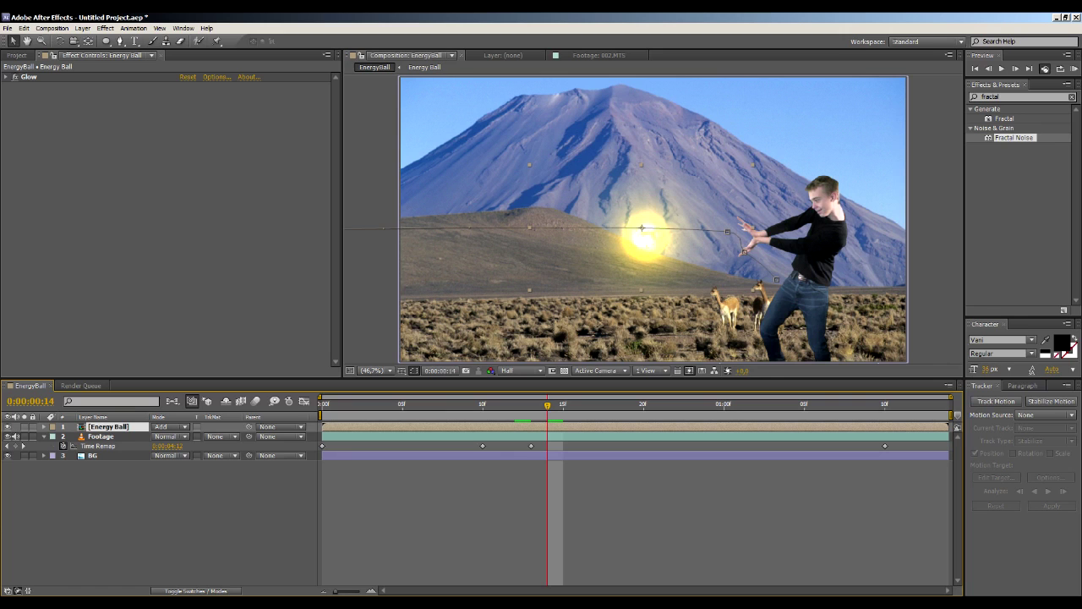
left_click(196, 590)
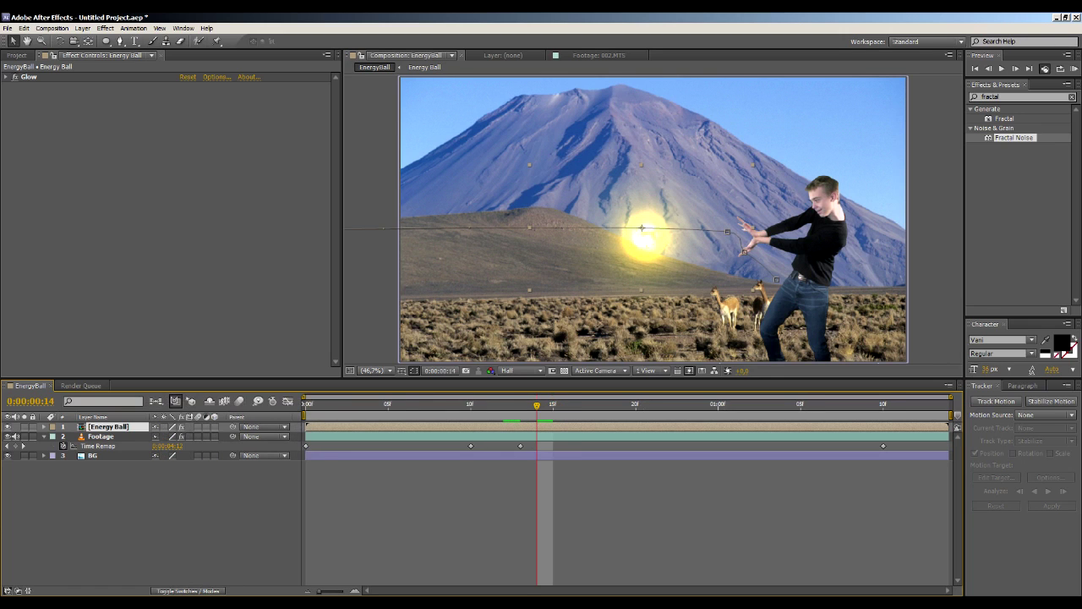
left_click(198, 426)
left_click(239, 401)
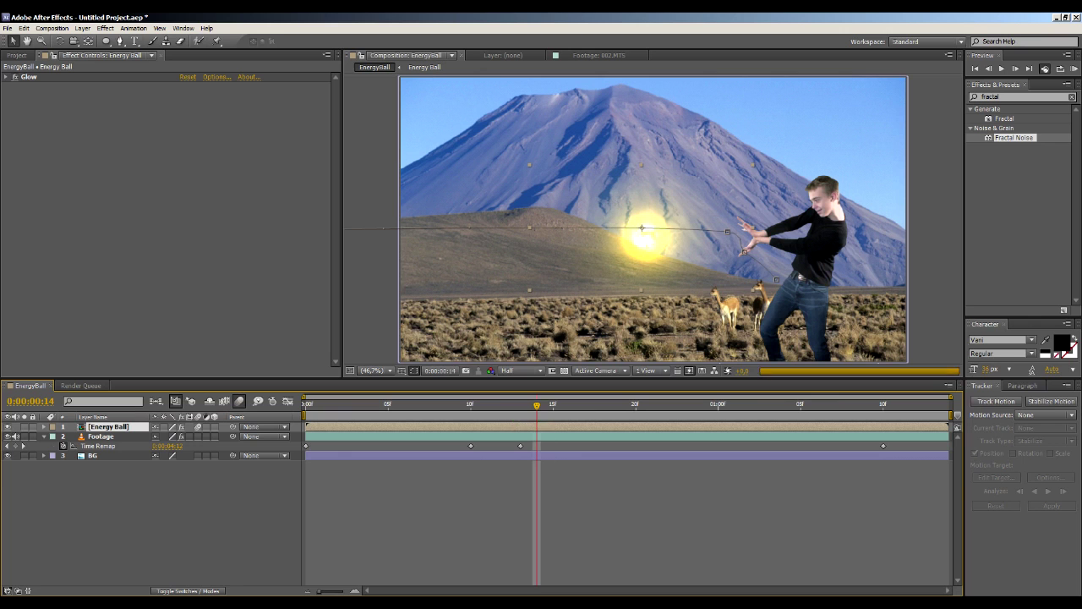
Preview the throw and examine the ball's motion blur frame by frame up to 0:00:00:14.
left_click_drag(537, 405, 454, 405)
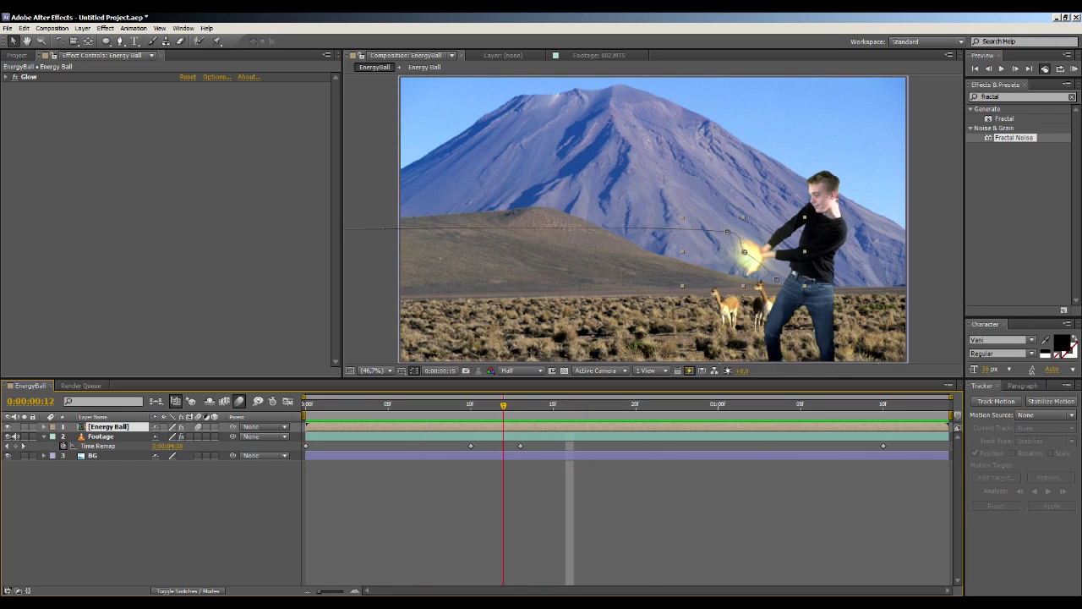
key("space")
key("Page_Up")
key("Page_Up")
key("Page_Down")
key("Page_Down")
key("Page_Down")
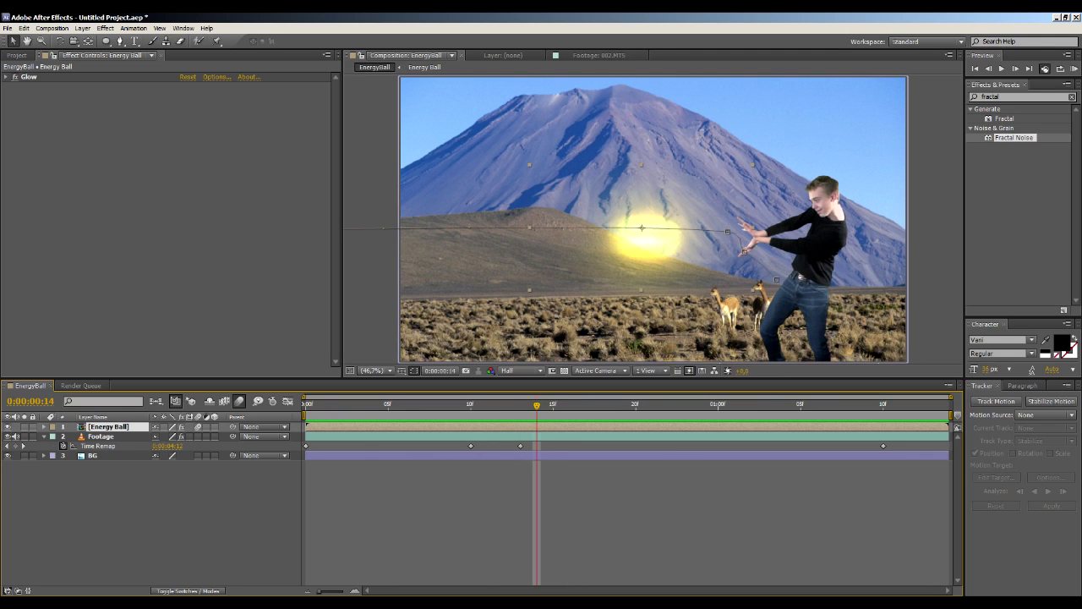
Duplicate the actor's Footage layer and set the copy's blending mode to Add.
left_click(798, 257)
key("space")
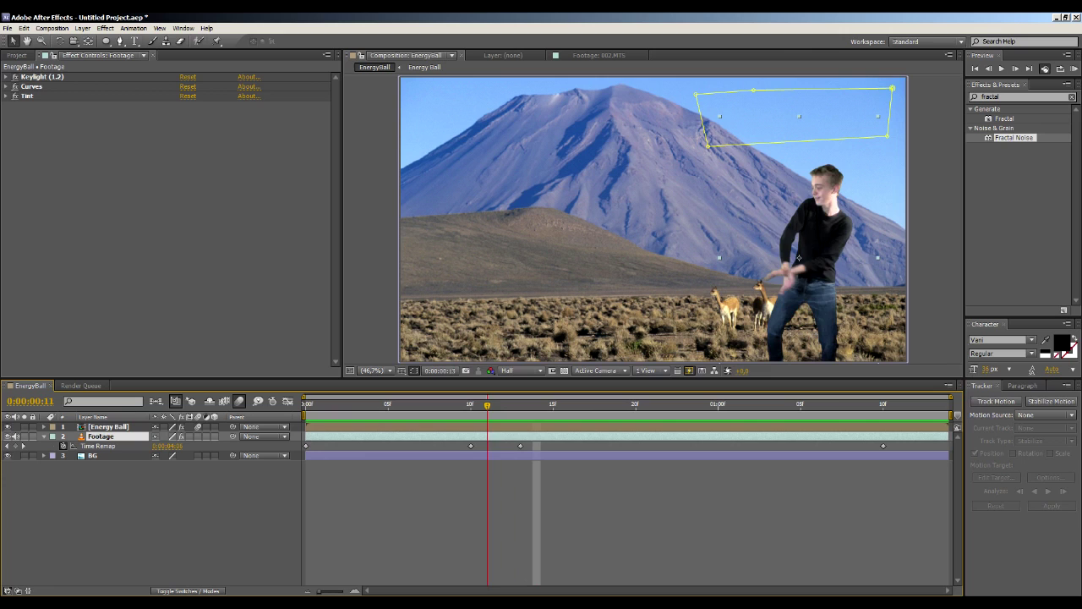
key("space")
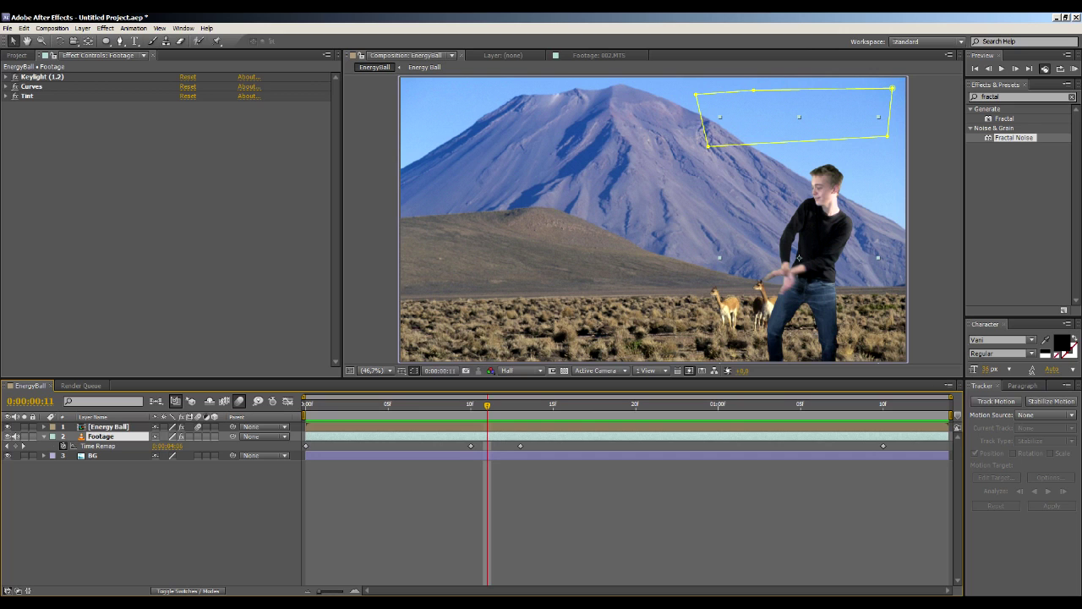
key("ctrl+d")
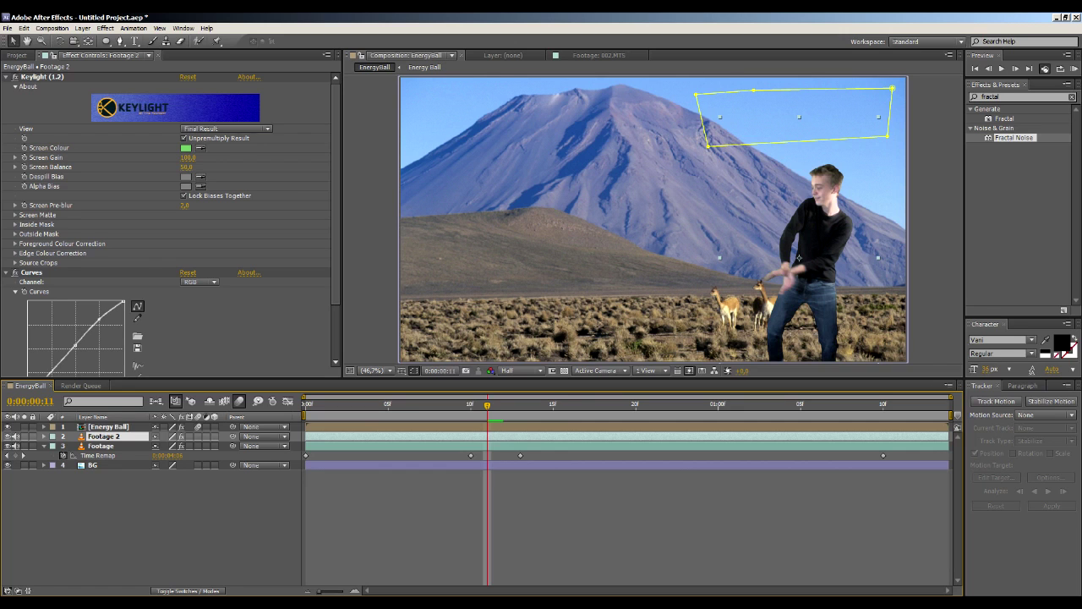
left_click(187, 590)
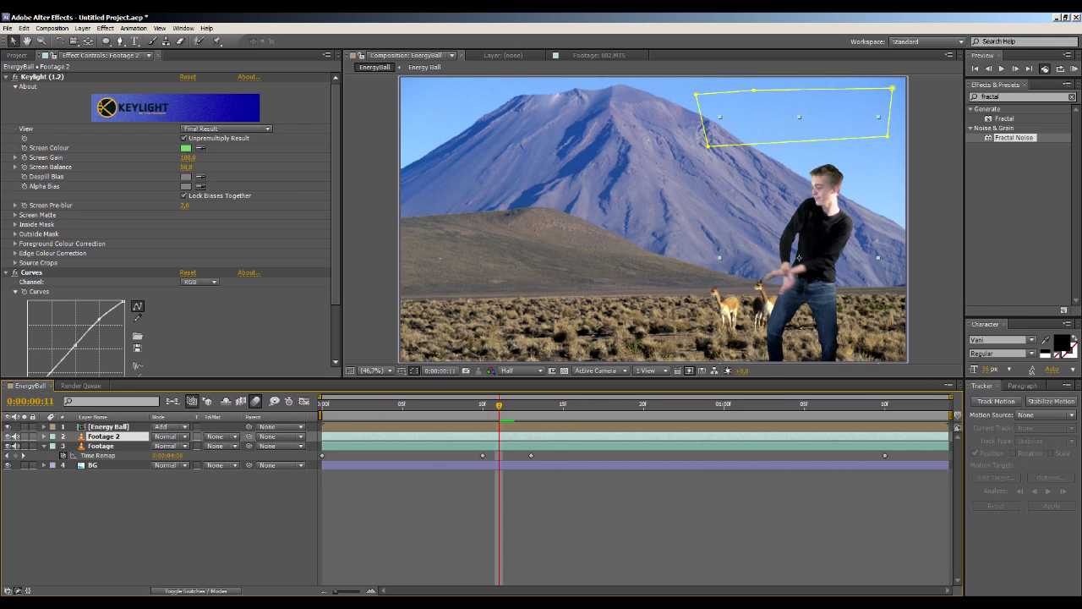
left_click(169, 436)
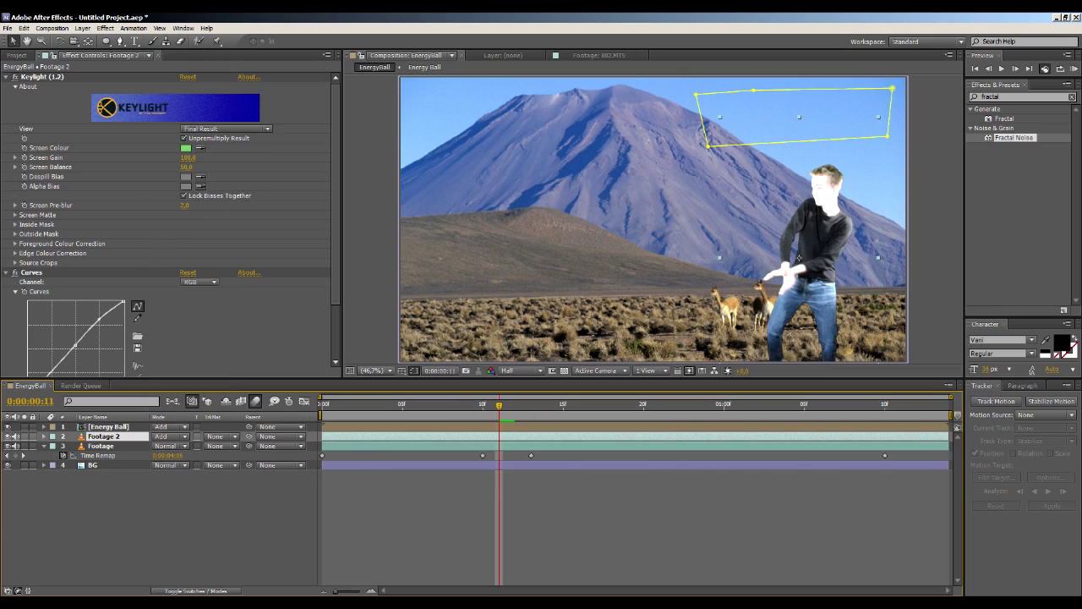
Draw a closed six-point Pen mask on the duplicated footage, enclosing the actor's hands and the ball-facing side of his body.
left_click(119, 40)
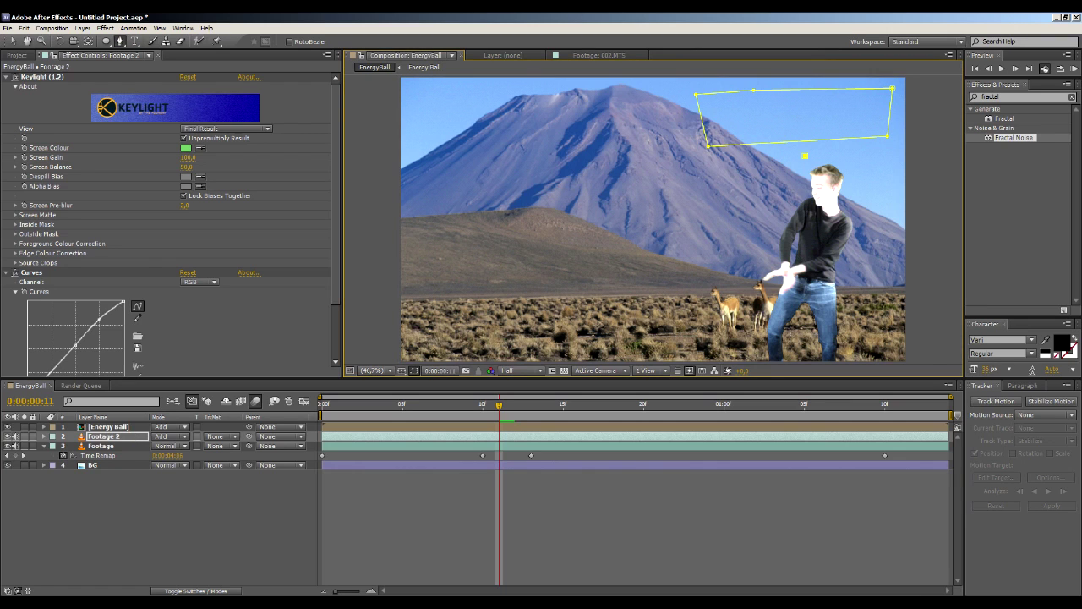
left_click(805, 156)
left_click(815, 269)
left_click(769, 333)
left_click(714, 350)
left_click(714, 237)
left_click(747, 135)
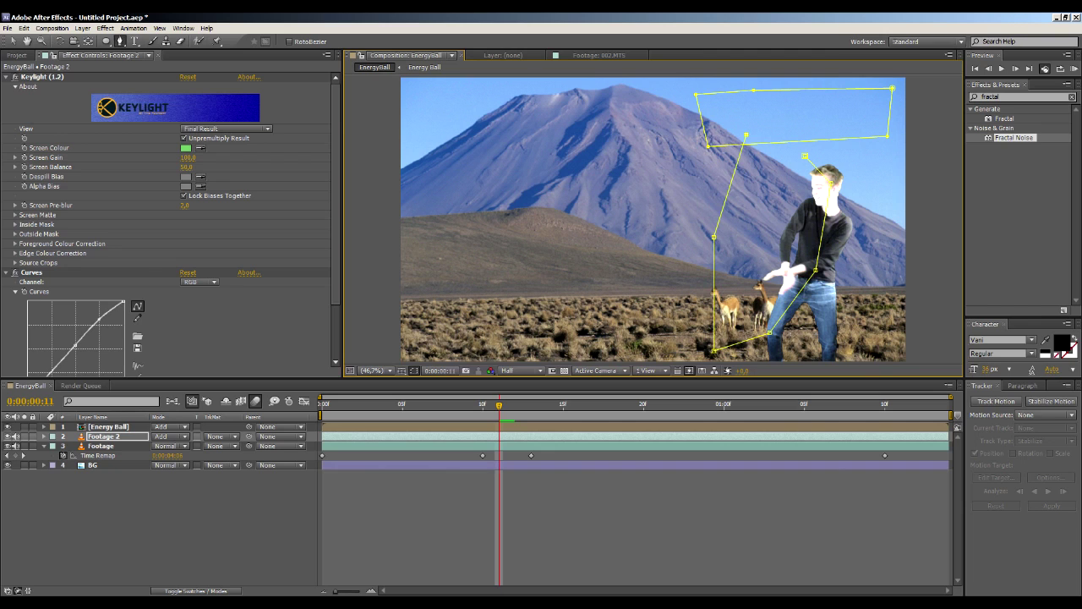
left_click(805, 157)
Set Mask 2 on the Footage 2 layer to Subtract mode and invert it.
key("m")
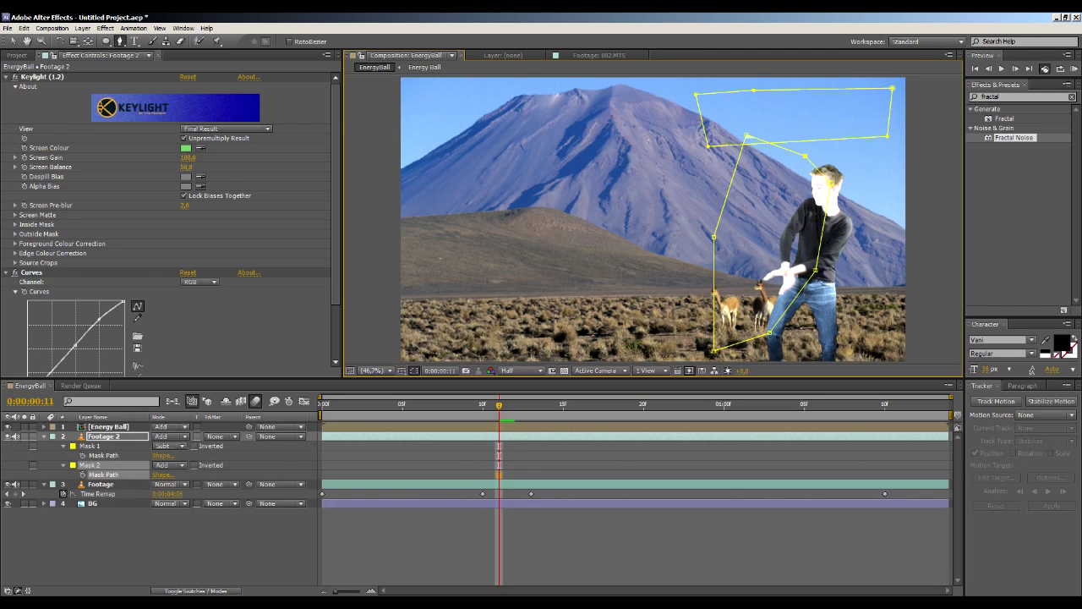
left_click(169, 465)
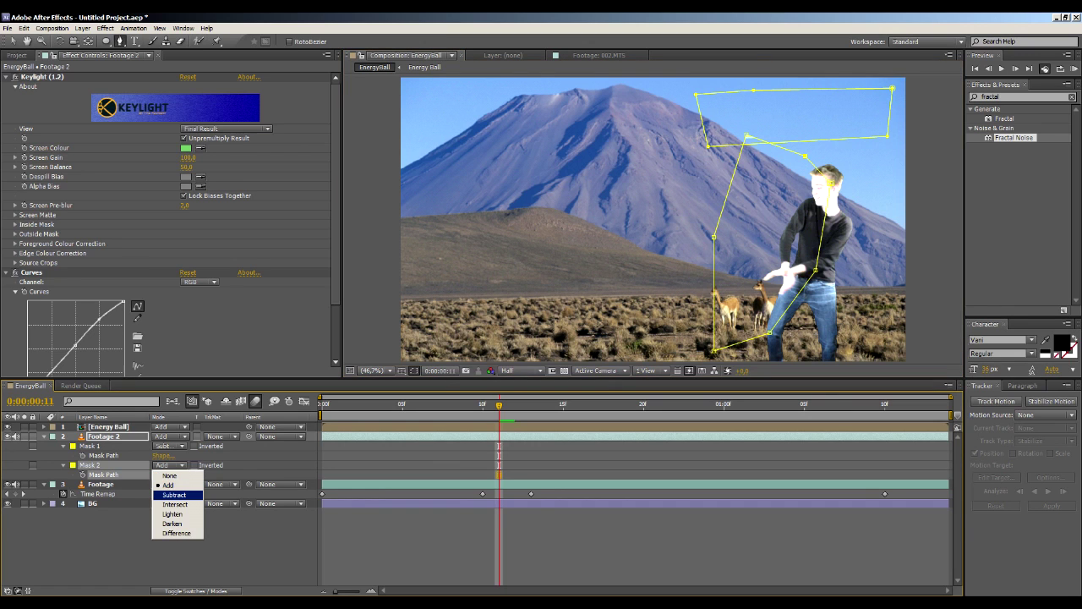
left_click(174, 495)
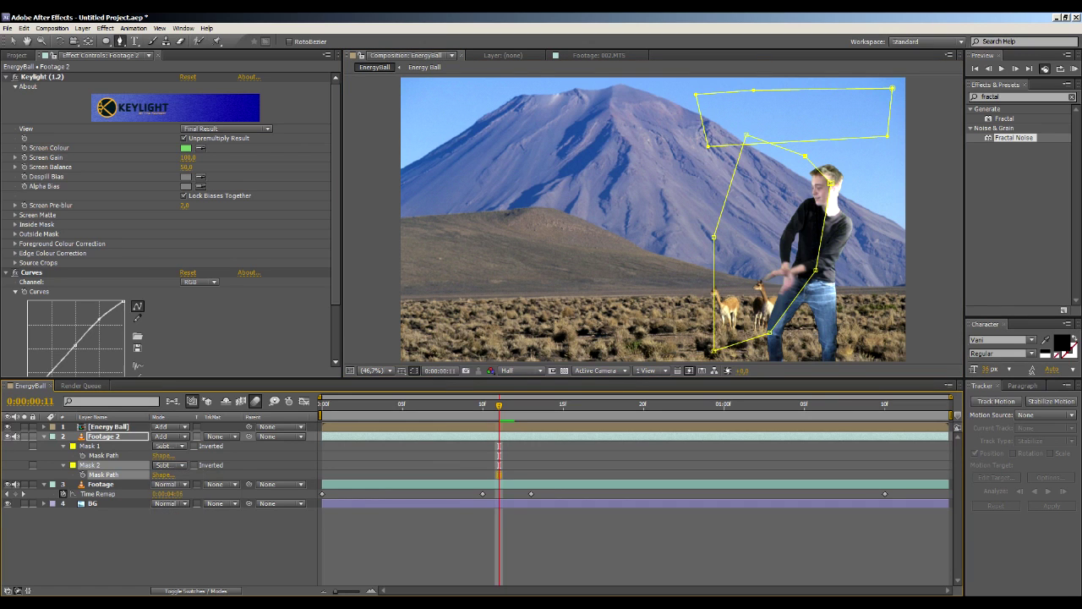
left_click(193, 466)
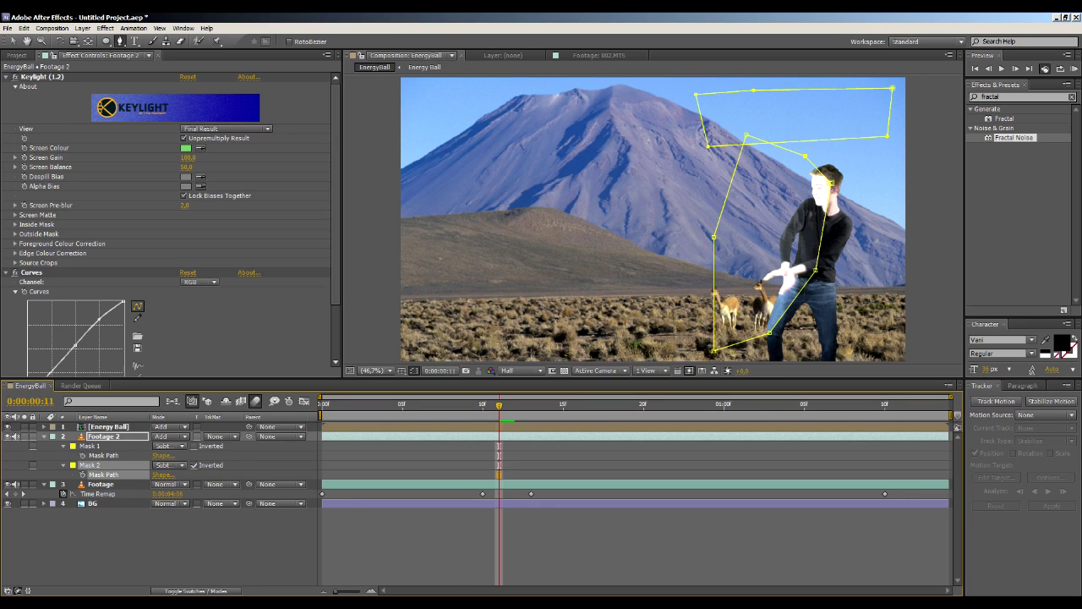
Feather Mask 2 on the Footage 2 layer by 146 pixels.
key("f")
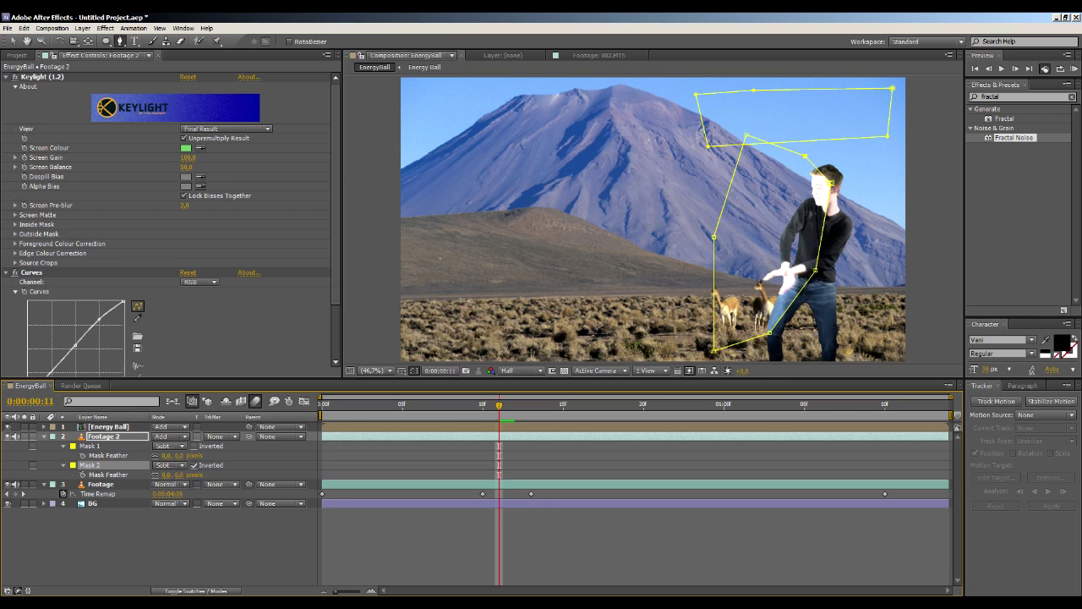
left_click_drag(167, 474, 338, 474)
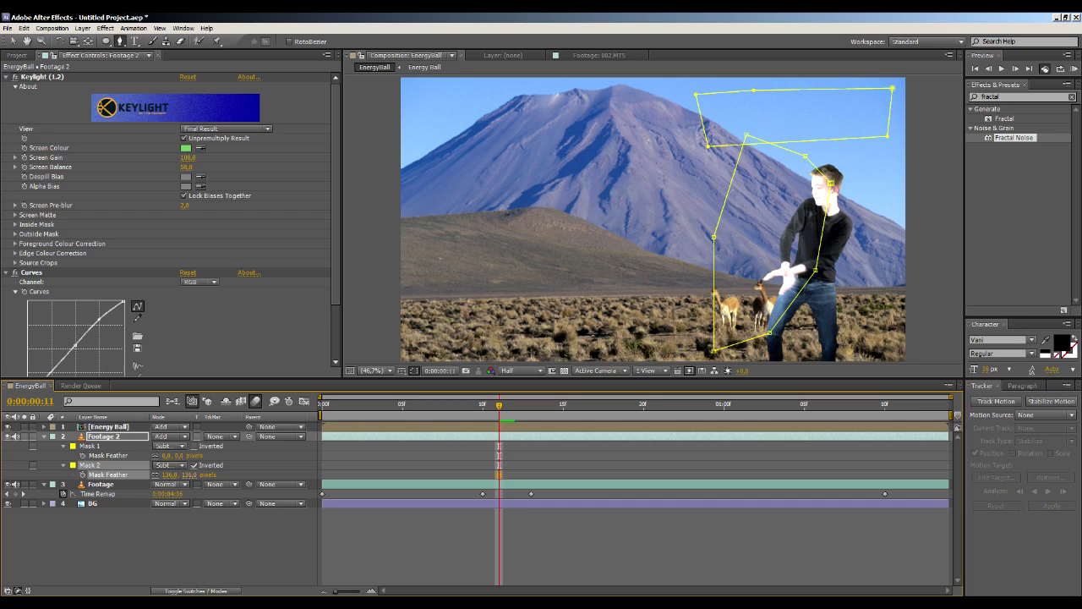
left_click_drag(167, 475, 183, 475)
Move Mask 2's points at the actor's head and waist slightly toward the ball side and check the light effect without mask outlines.
key("v")
mouse_move(832, 183)
left_mouse_down()
mouse_move(810, 177)
mouse_move(822, 179)
left_mouse_up()
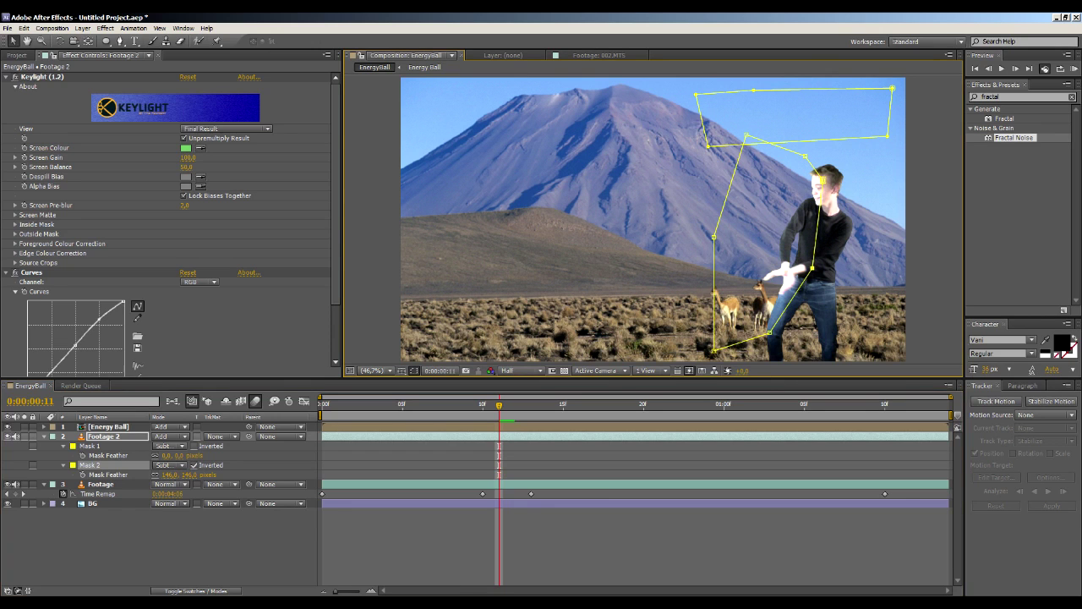
key("ctrl+shift+a")
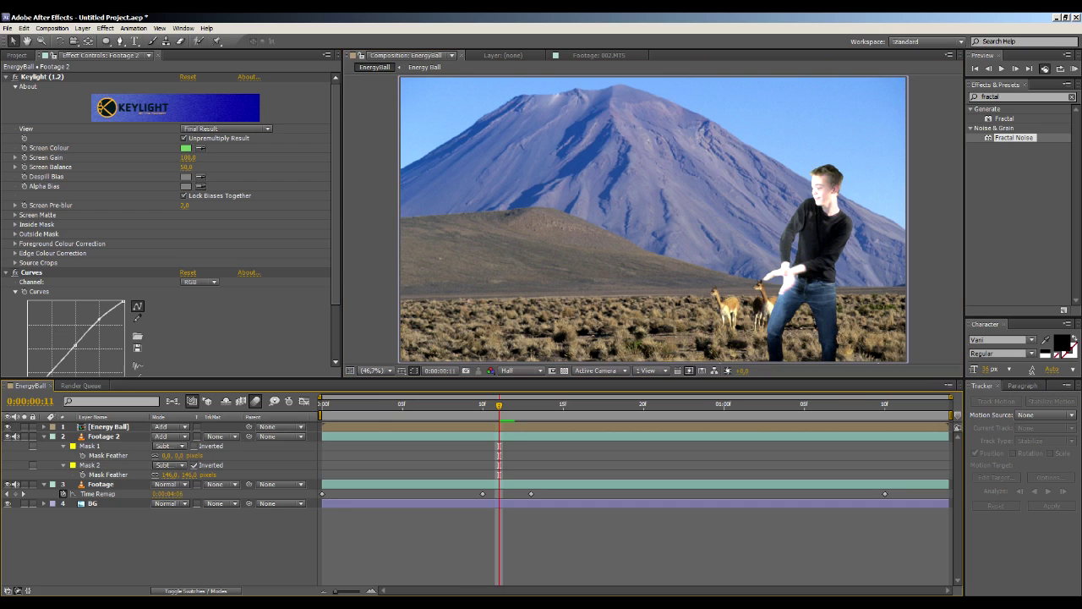
left_click(799, 258)
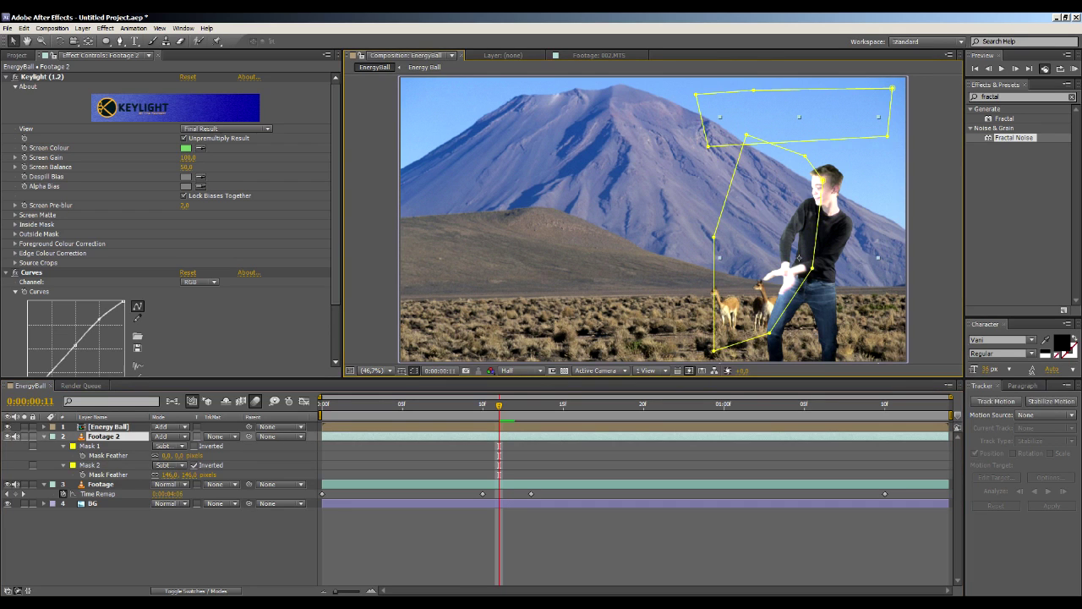
key("F2")
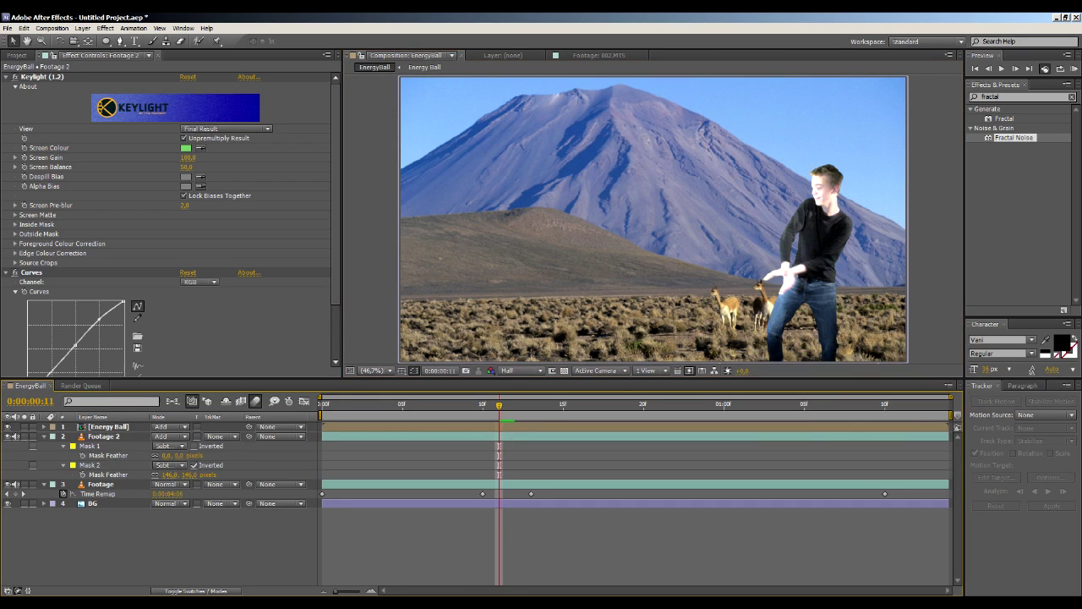
Add an Opacity keyframe of 0% to the Footage 2 layer at 0:00:00:11.
key("u")
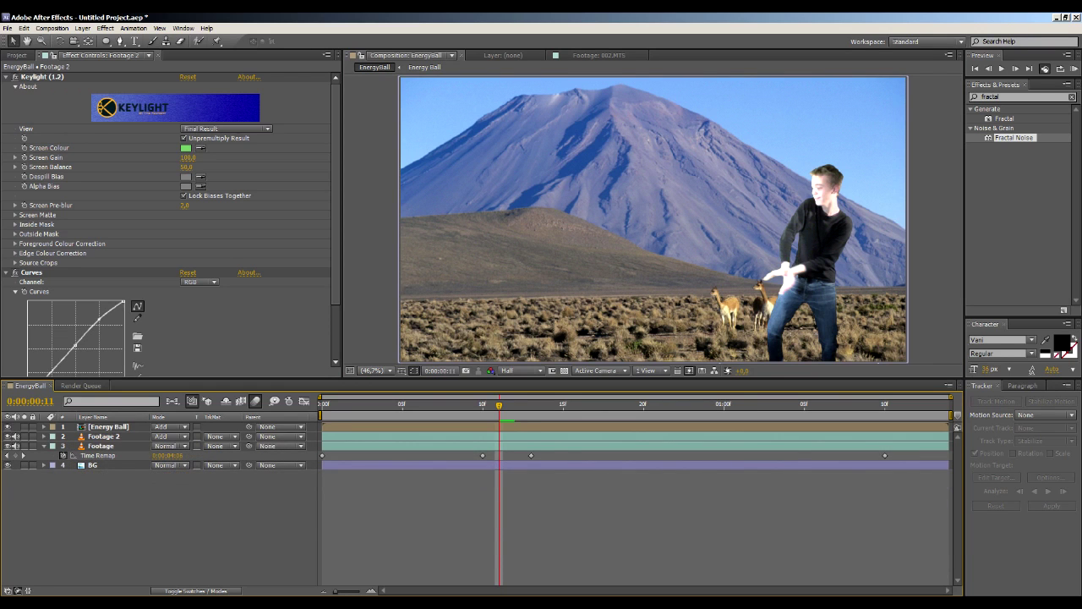
left_click(43, 437)
left_click(44, 437)
left_click(104, 437)
key("t")
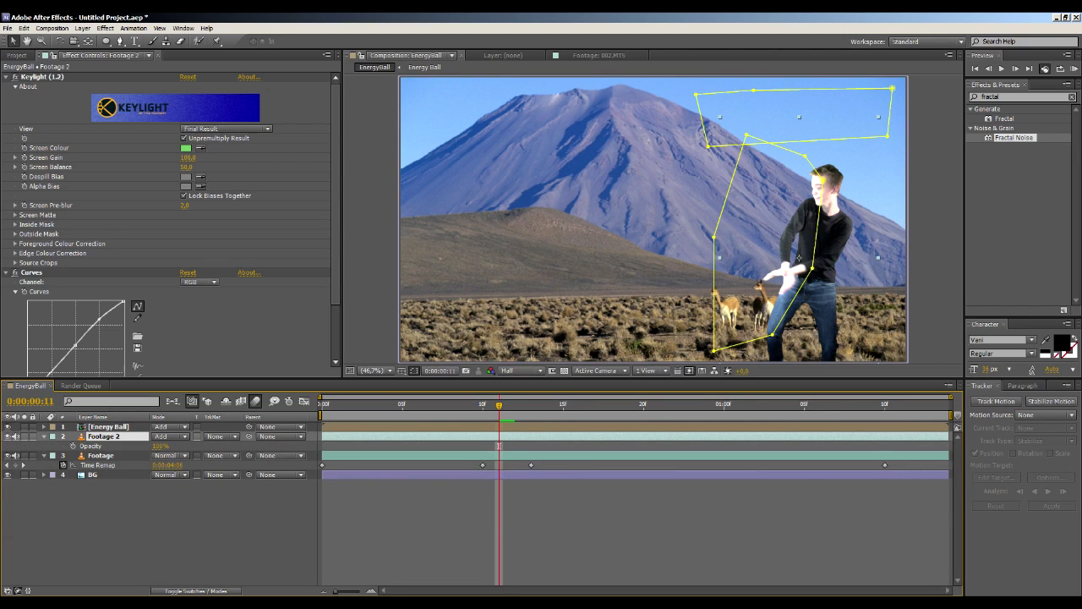
left_click(72, 446)
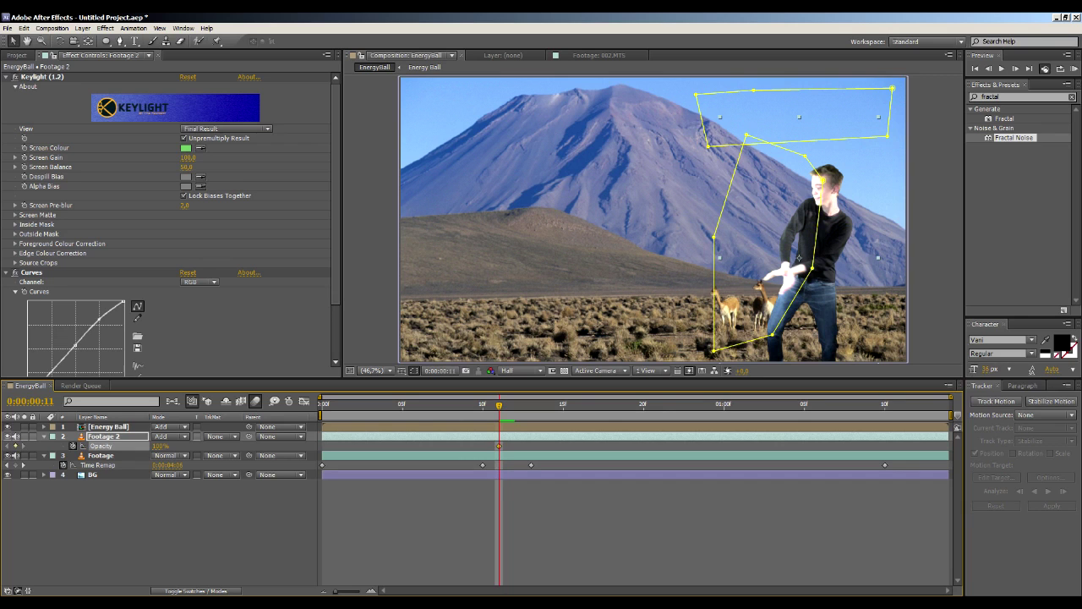
left_click(161, 445)
type("0")
key("Return")
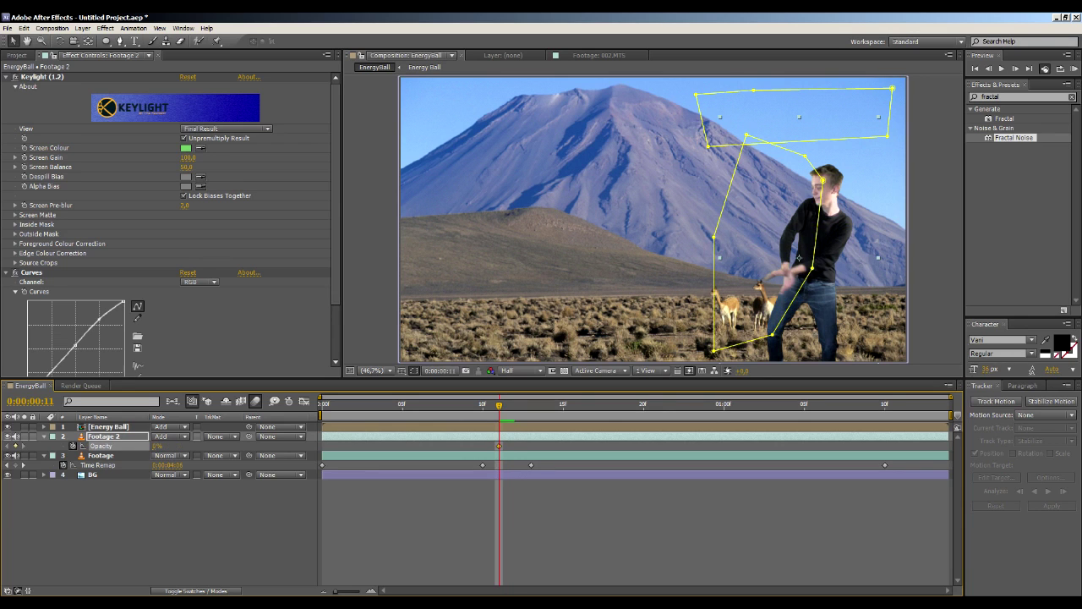
Keyframe the Footage 2 layer's Opacity at 75% at 0:00:00:13.
key("Page_Down")
key("Page_Down")
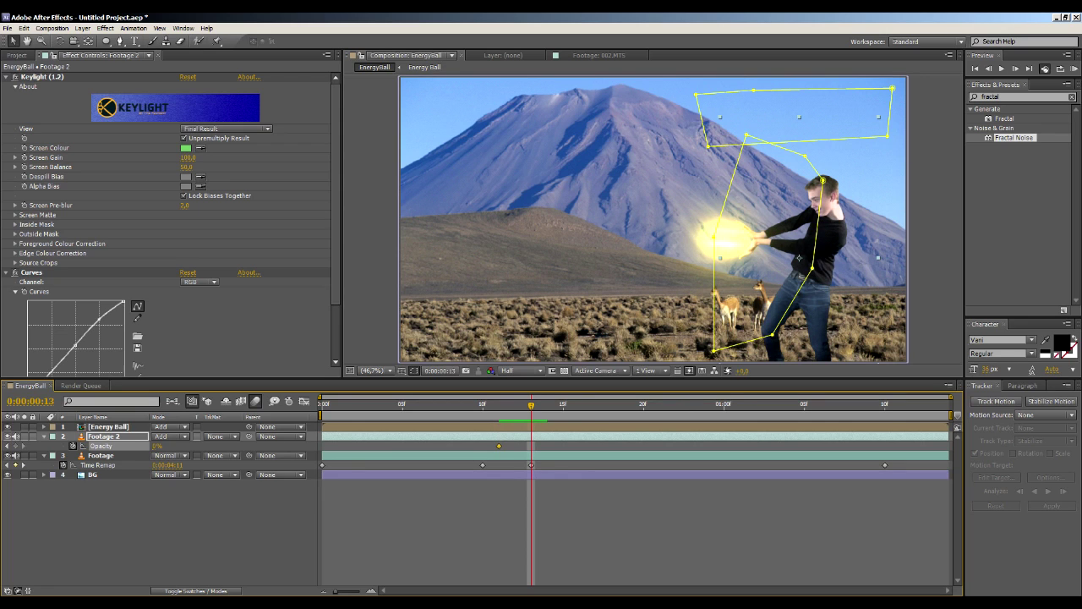
left_click(156, 445)
type("5")
key("BackSpace")
type("75")
key("Return")
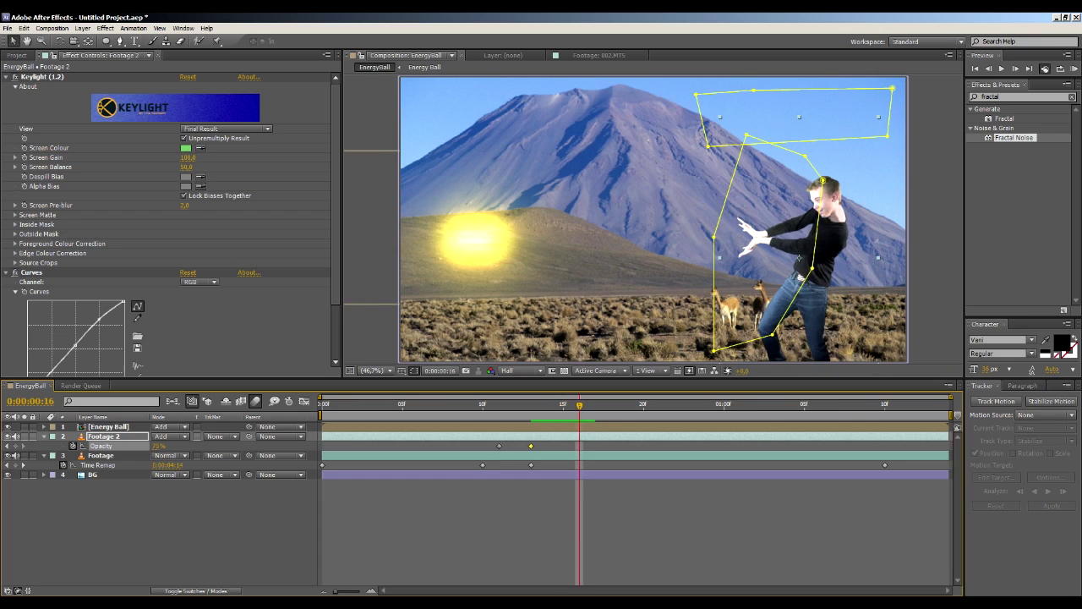
Keyframe the Footage 2 layer's Opacity back to 0% at 0:00:00:16 and deselect the layer.
left_click(158, 445)
type("0")
key("Return")
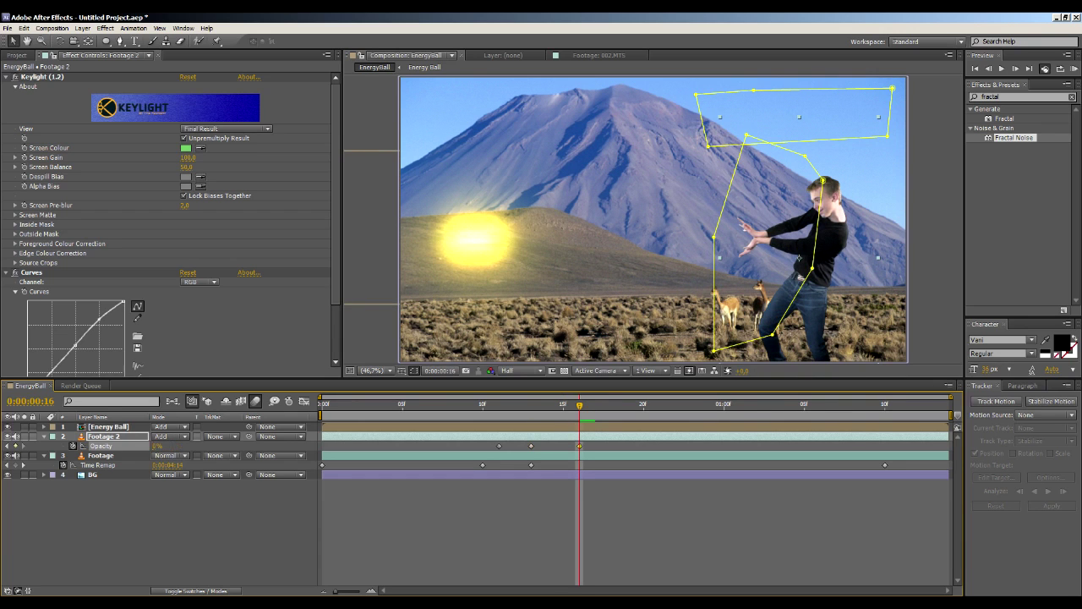
key("F2")
Preview the composition from 0:00:00:03 to examine the throw and the light fading on the actor.
left_click_drag(579, 405, 371, 405)
key("space")
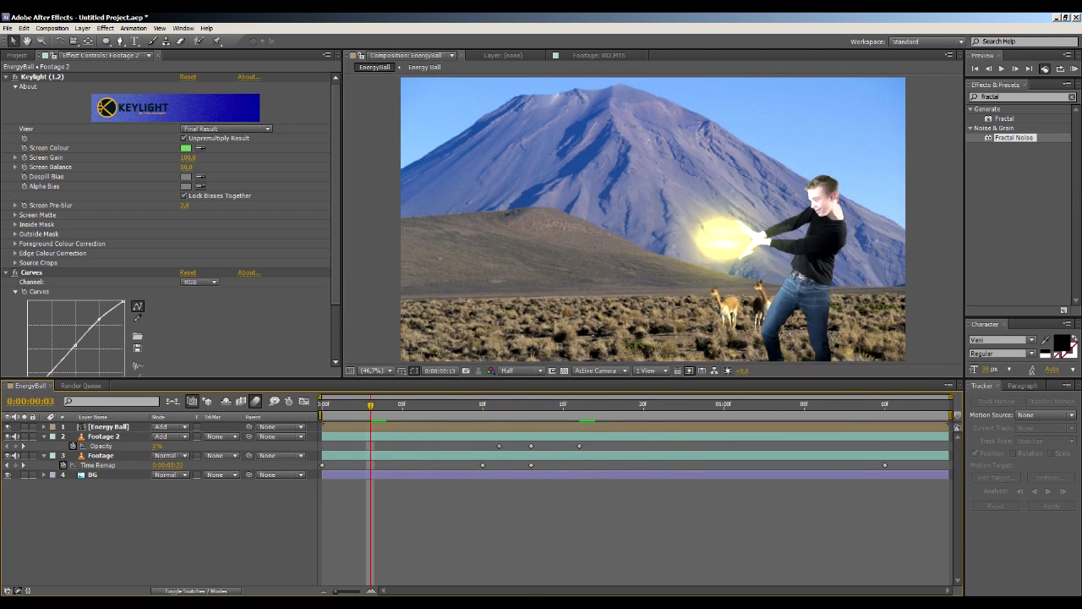
key("space")
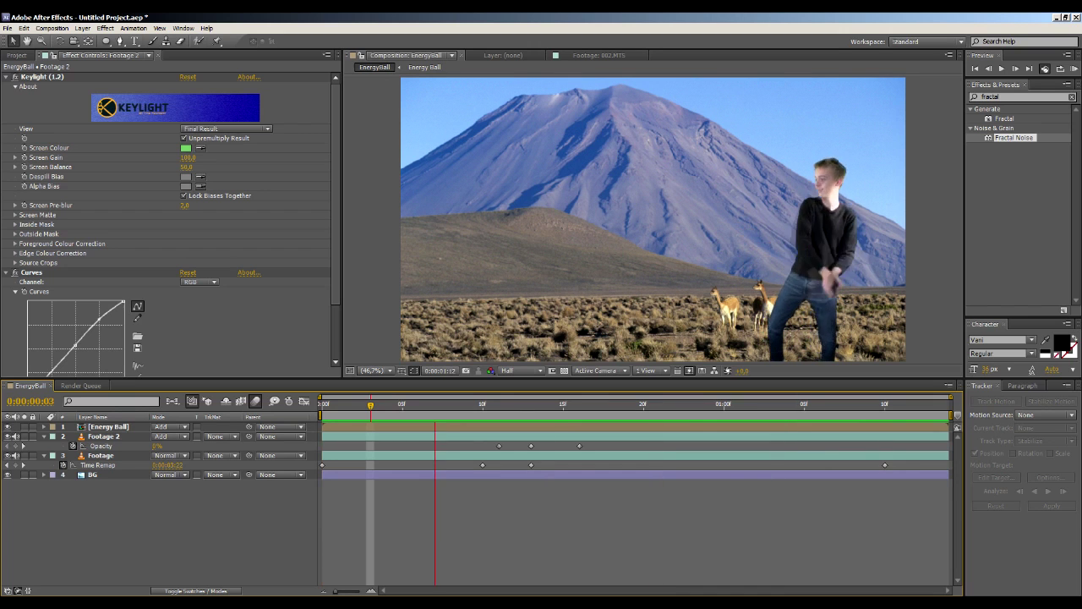
key("space")
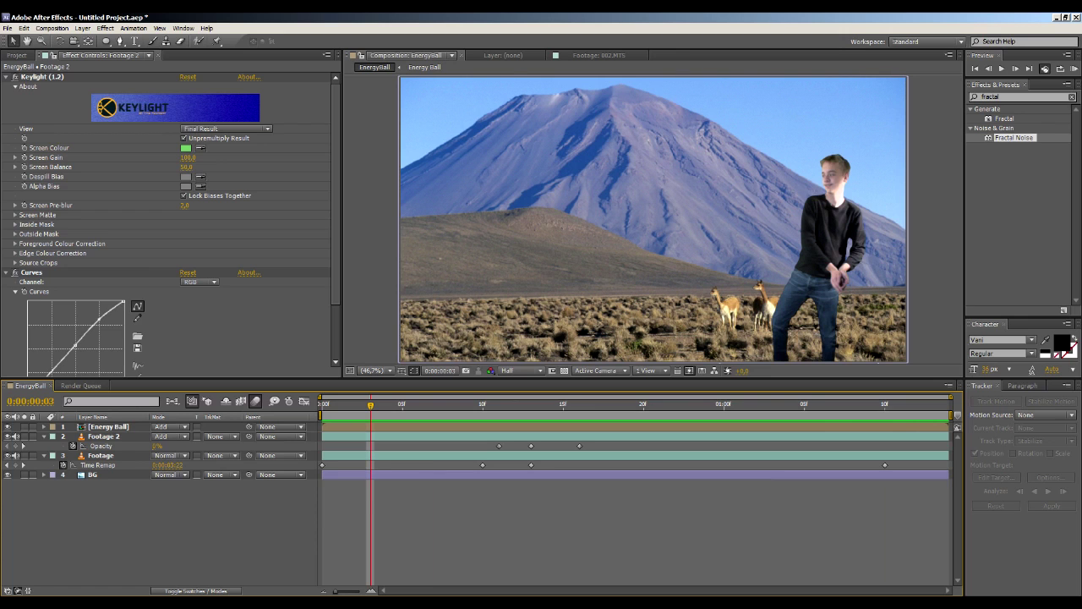
left_click(16, 55)
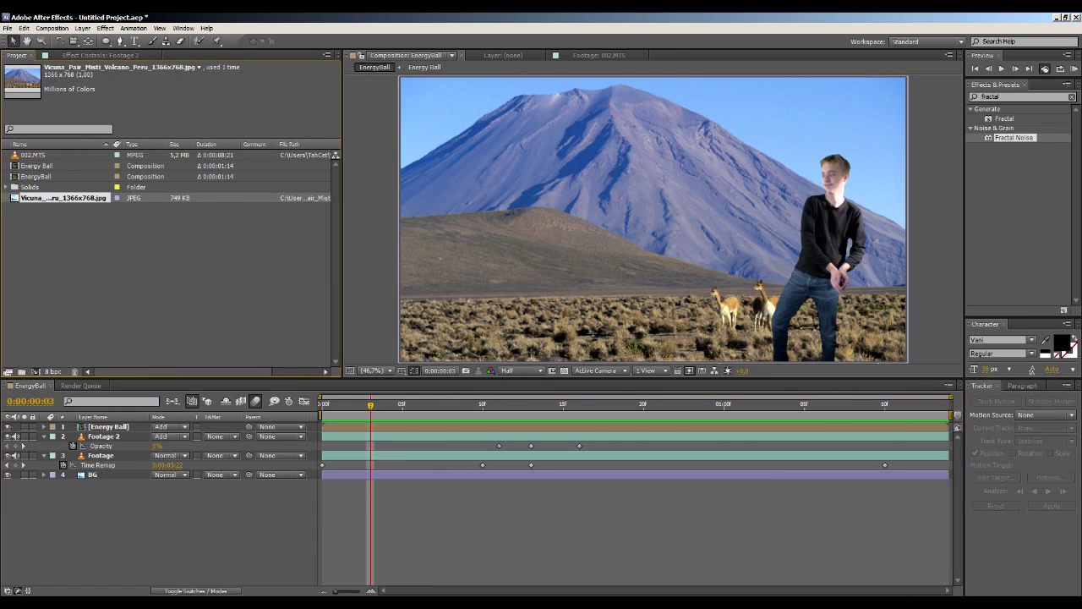
key("space")
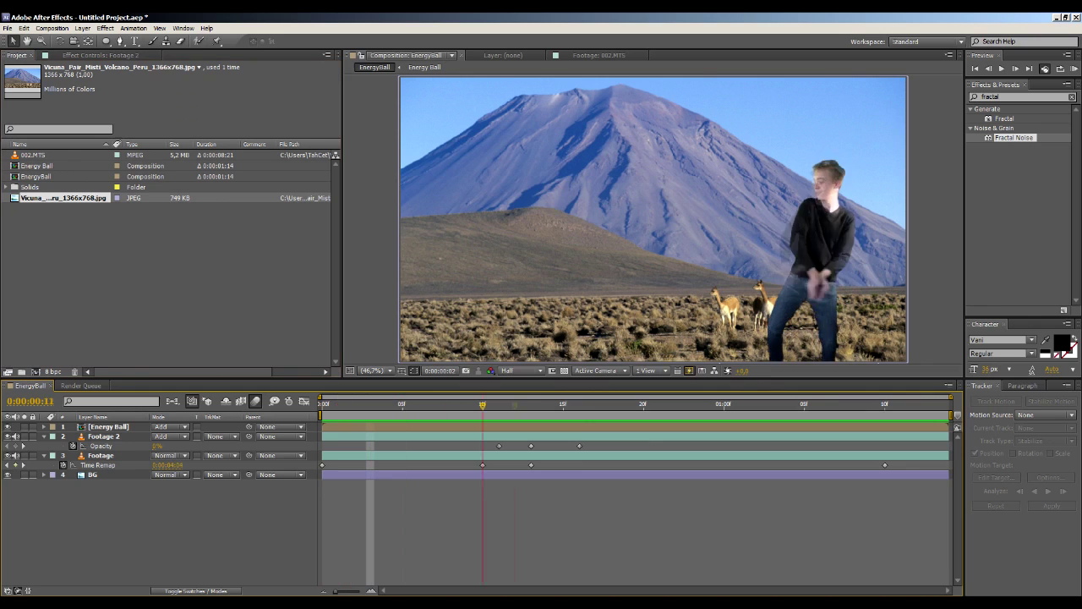